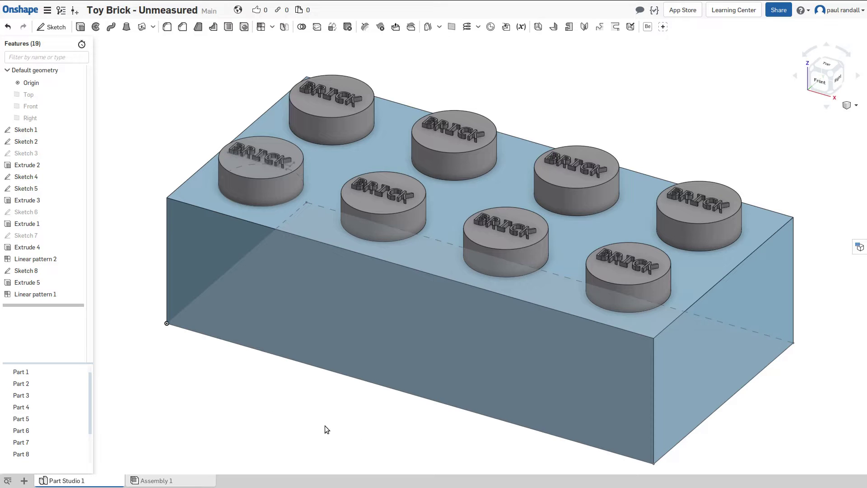
- Orbit the Toy Brick to inspect its studs and hollow underside, then switch to the worksheet PDF workspace
right_drag(323, 425, 338, 353)
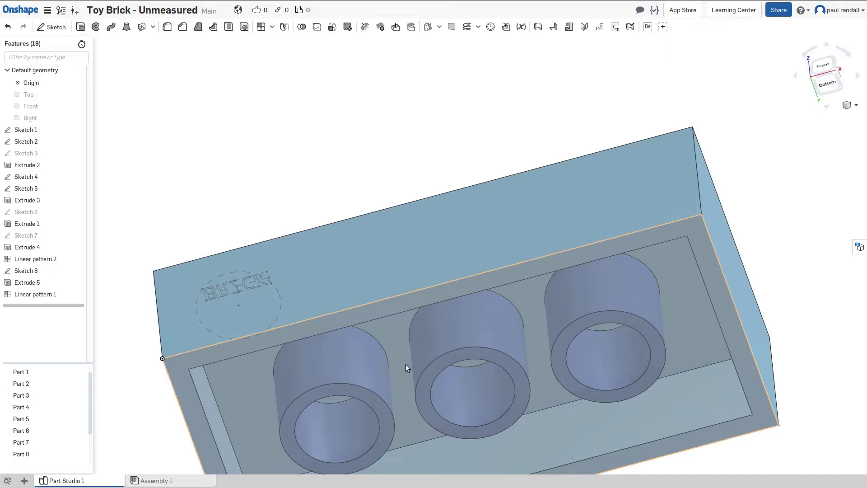
right_drag(449, 370, 454, 322)
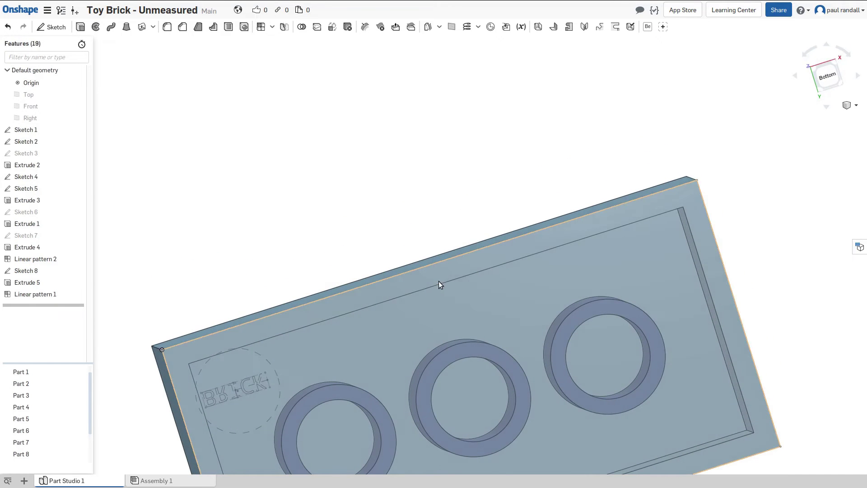
right_drag(438, 282, 409, 316)
mouse_move(334, 100)
right_down()
mouse_move(362, 110)
mouse_move(332, 102)
right_up()
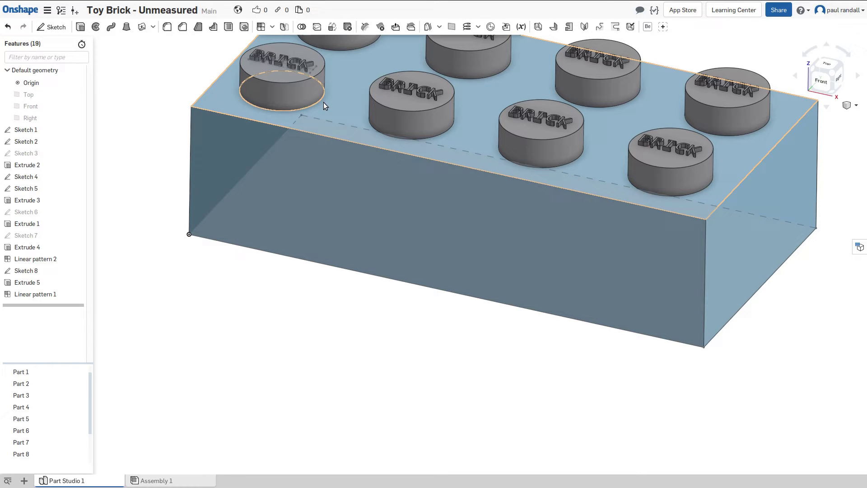
key(ctrl+alt+Right)
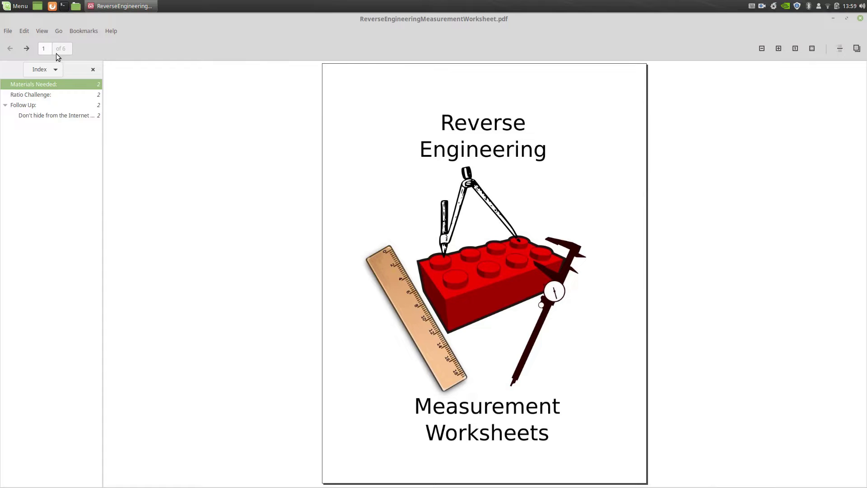
- Page through the worksheet PDF and settle on page 3, the dimensioned answer-key drawing
click(26, 49)
click(26, 49)
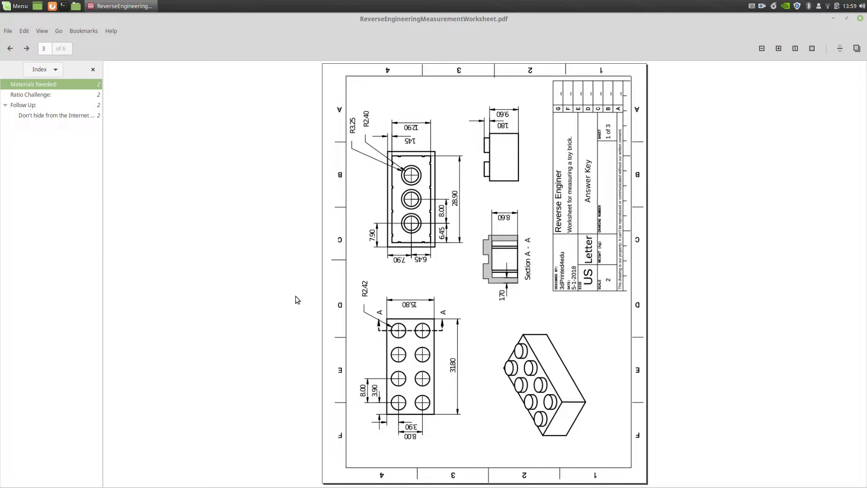
click(27, 50)
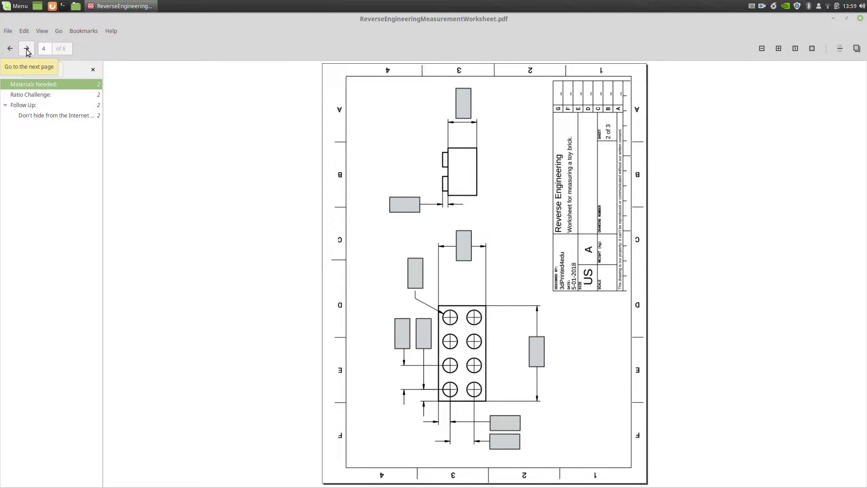
click(28, 51)
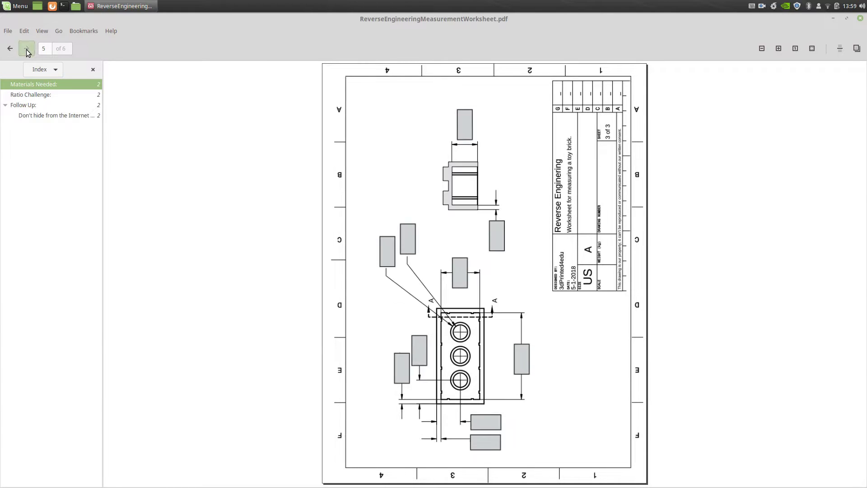
click(7, 53)
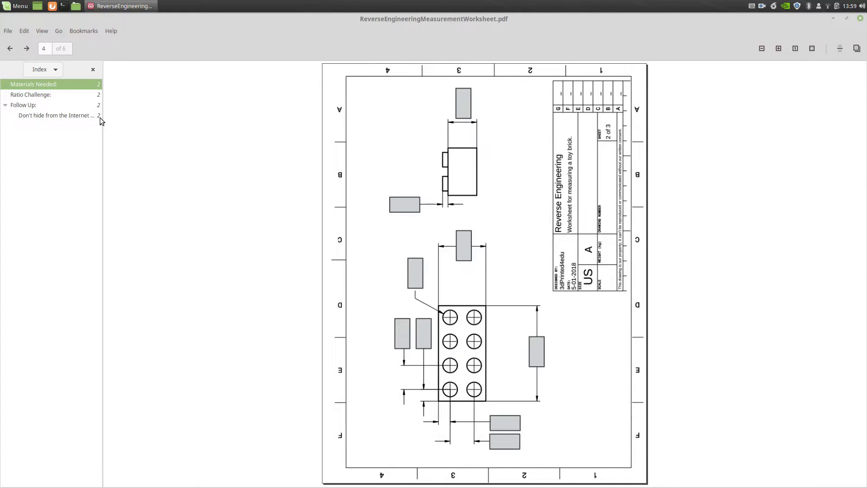
click(13, 55)
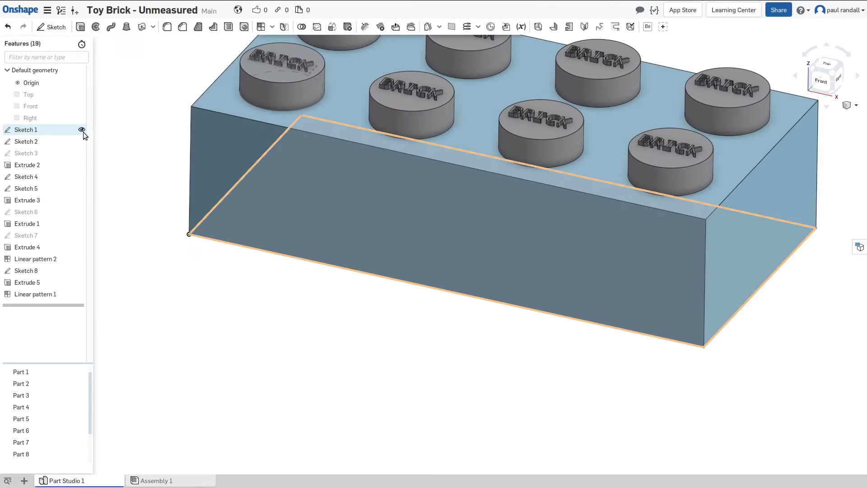
- Snap the Toy Brick model to an isometric view
click(835, 76)
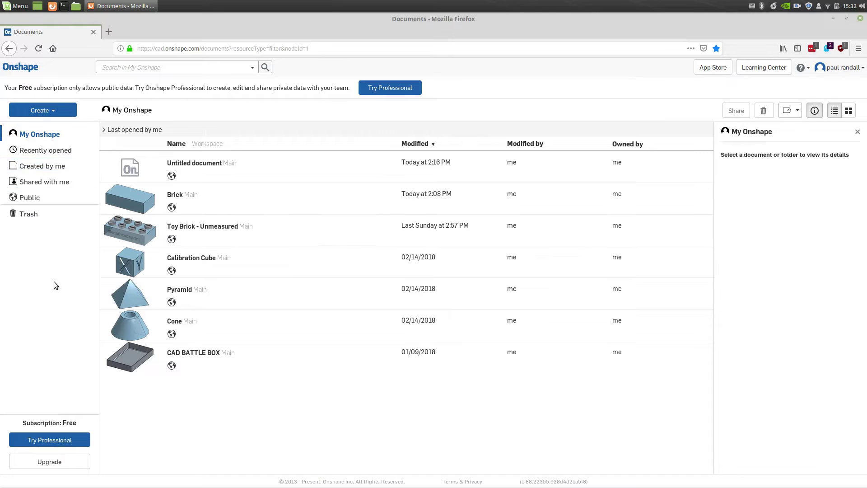
- Create a new public Onshape document named Brick
click(39, 113)
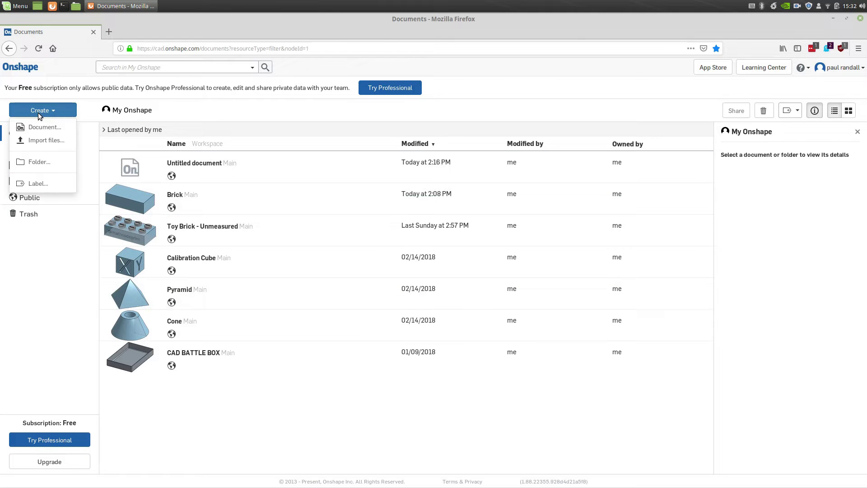
click(43, 127)
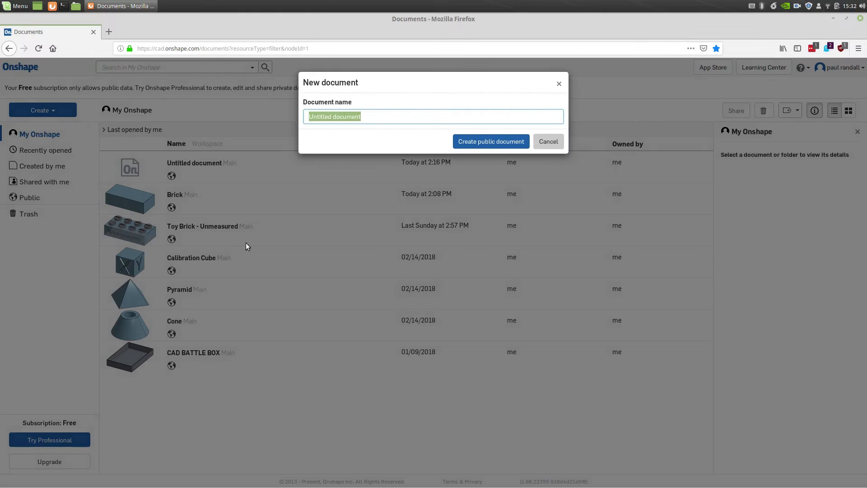
click(481, 142)
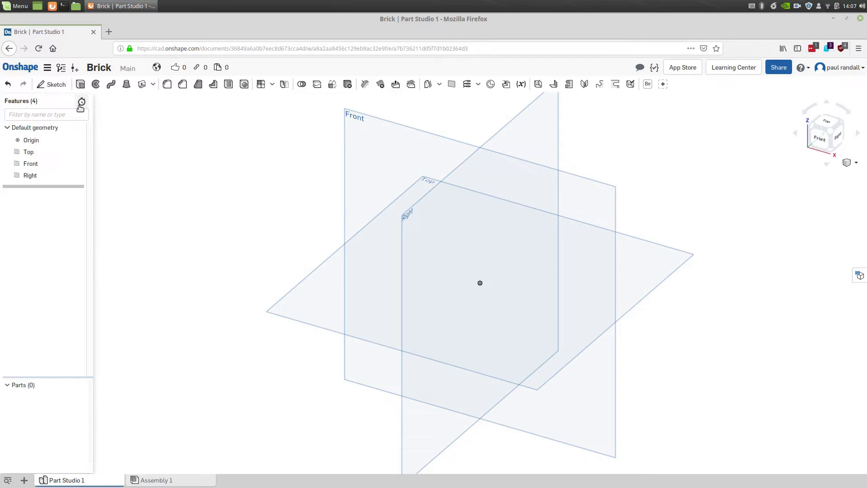
- Start a sketch on the Top plane and draw a center-point rectangle from the origin
click(62, 89)
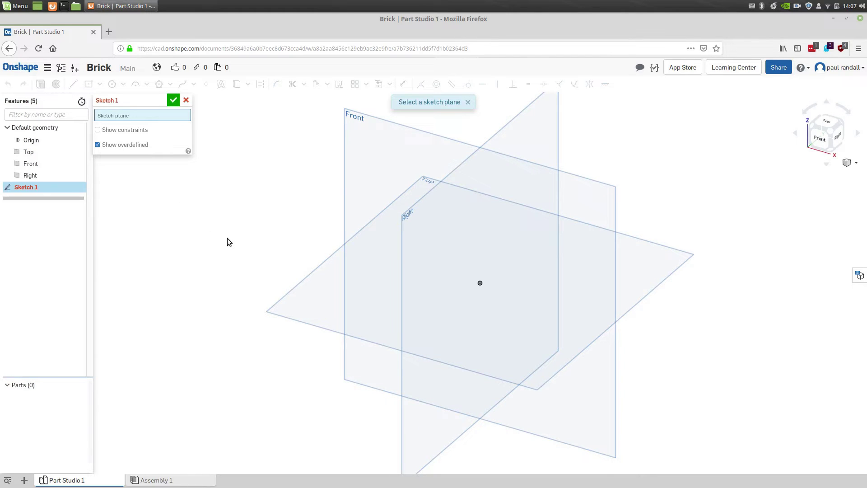
click(304, 293)
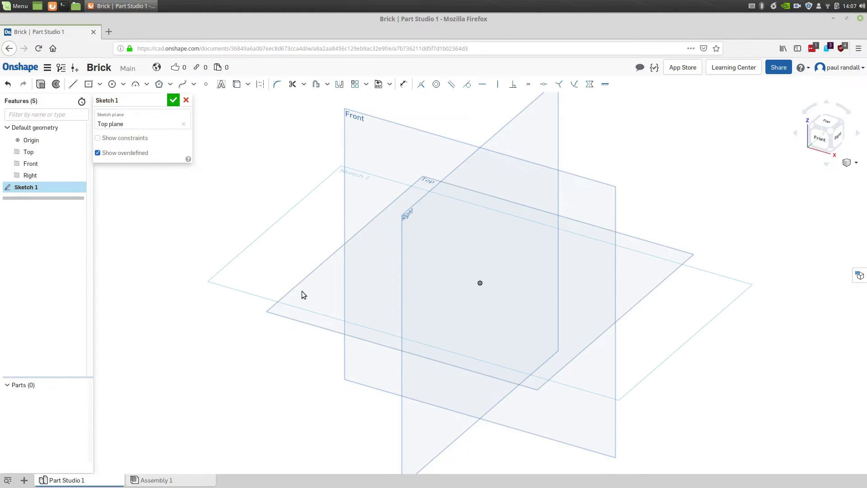
click(100, 85)
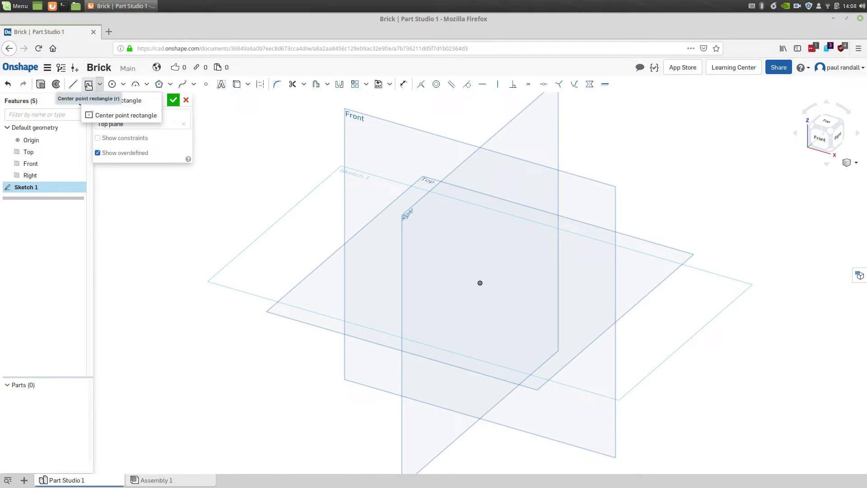
click(122, 115)
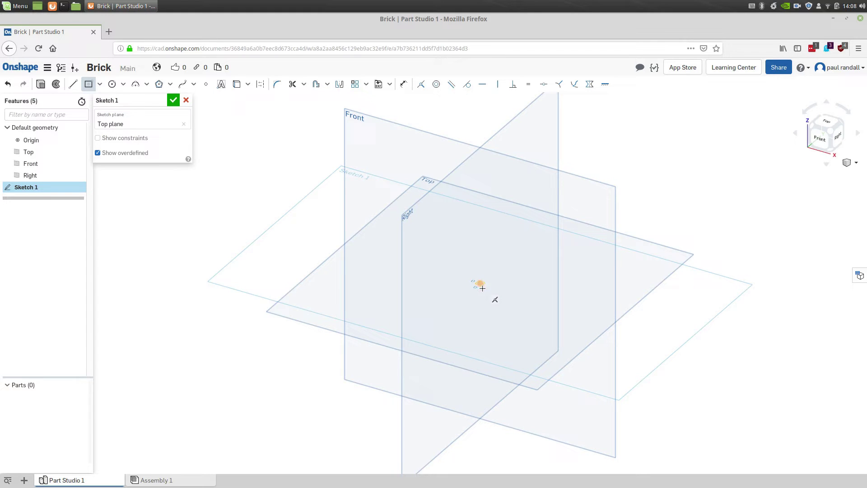
mouse_move(481, 283)
mouse_down()
mouse_move(496, 312)
mouse_move(538, 319)
mouse_move(505, 298)
mouse_up()
scroll(497, 296, up, 5)
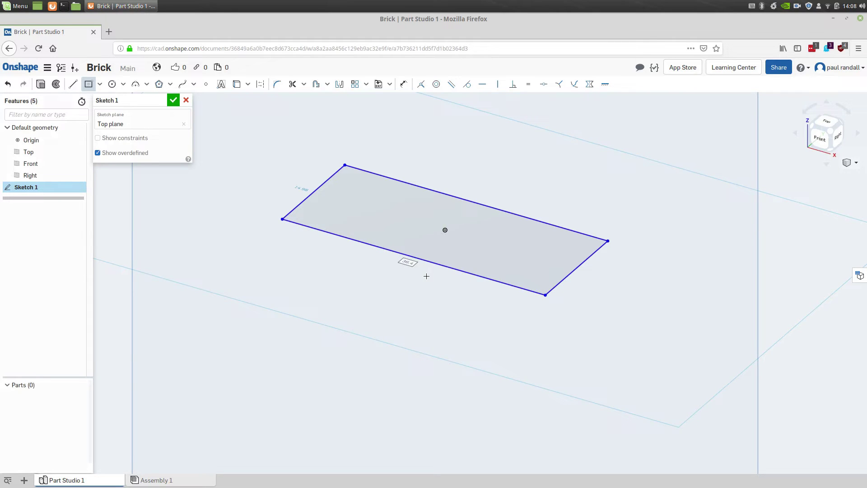
- Dimension the rectangle 31.8 by 15.8 and finish the sketch
double_click(426, 276)
text(31.8)
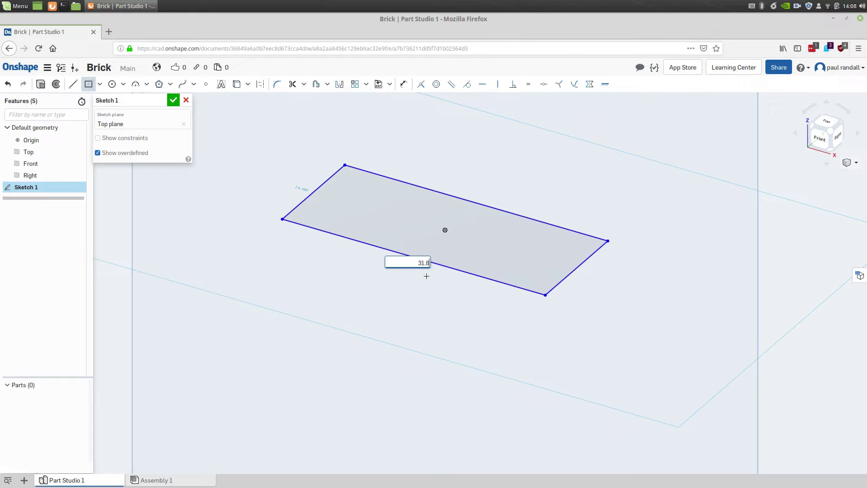
key(Return)
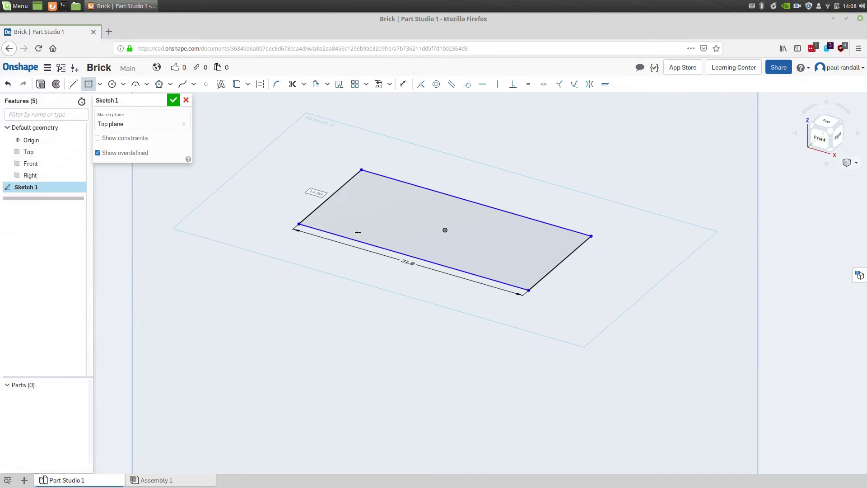
double_click(316, 192)
text(15.8)
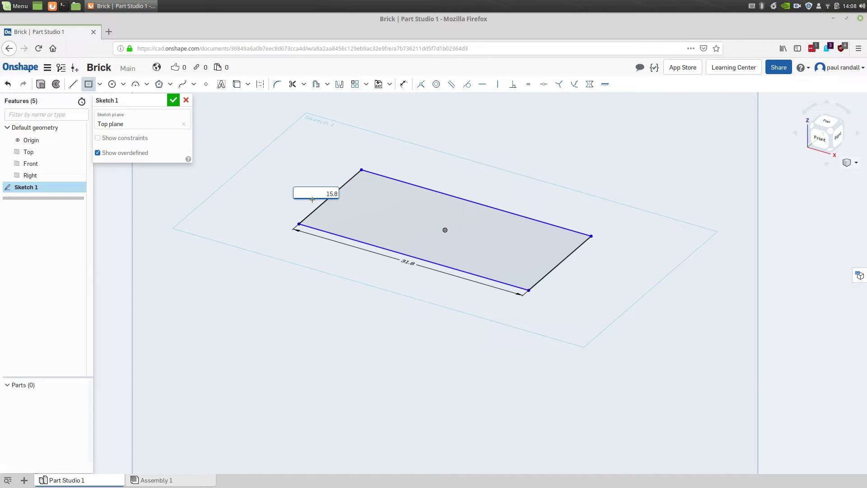
key(Return)
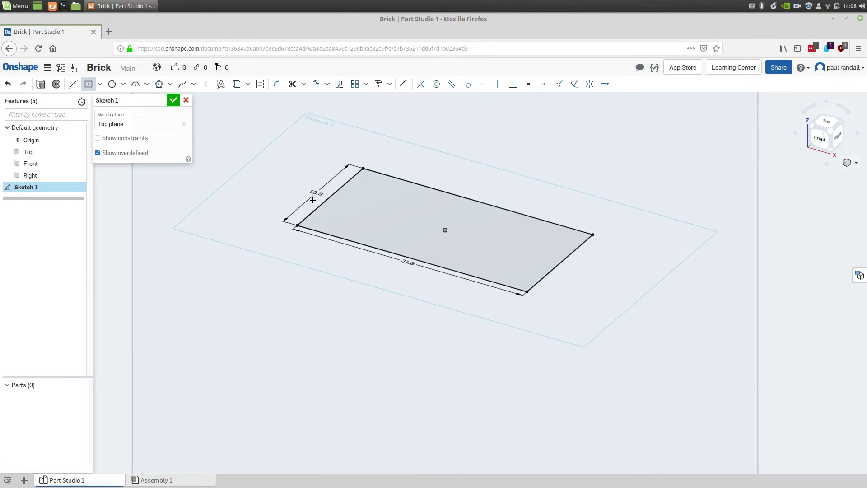
click(173, 102)
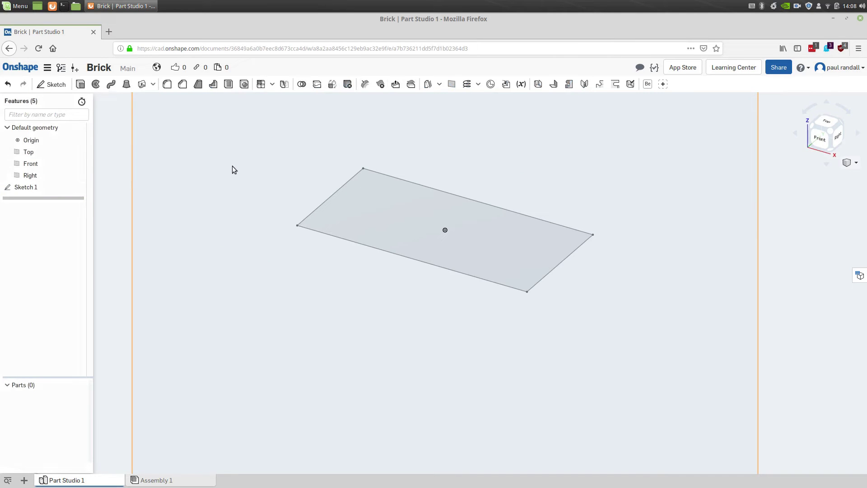
- Extrude Sketch 1 to a depth of 9.6 mm to form the solid brick body
click(51, 188)
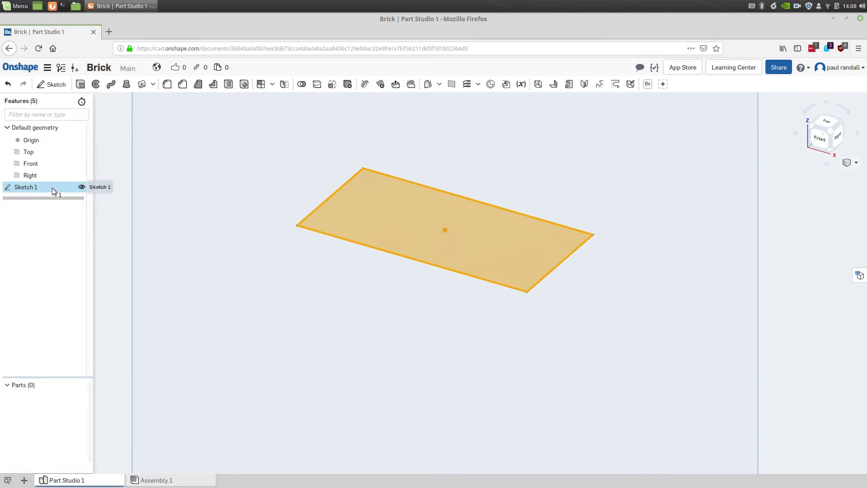
click(80, 85)
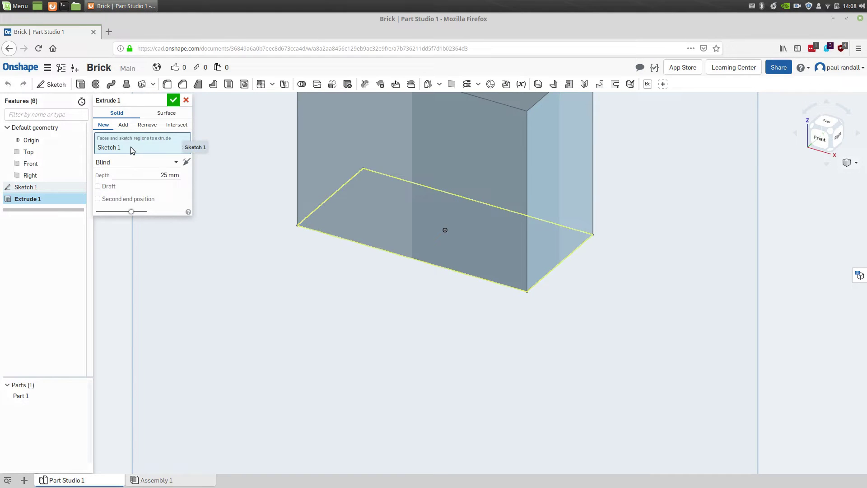
click(159, 174)
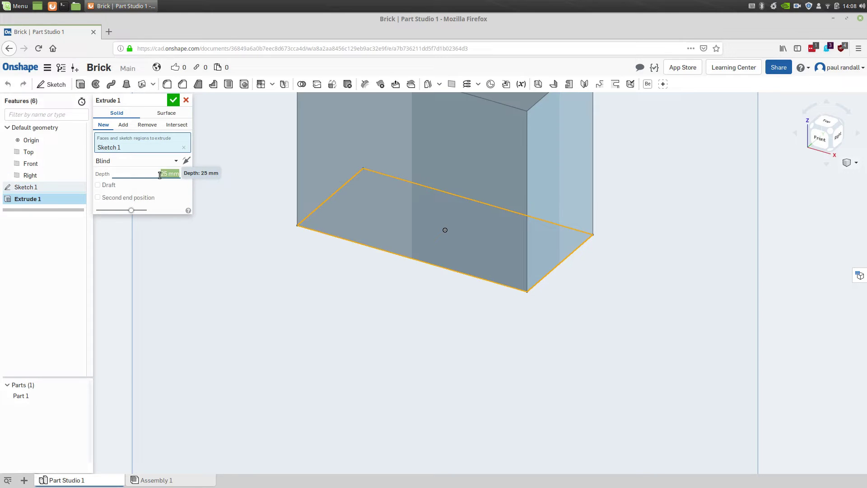
text(9.6)
key(Return)
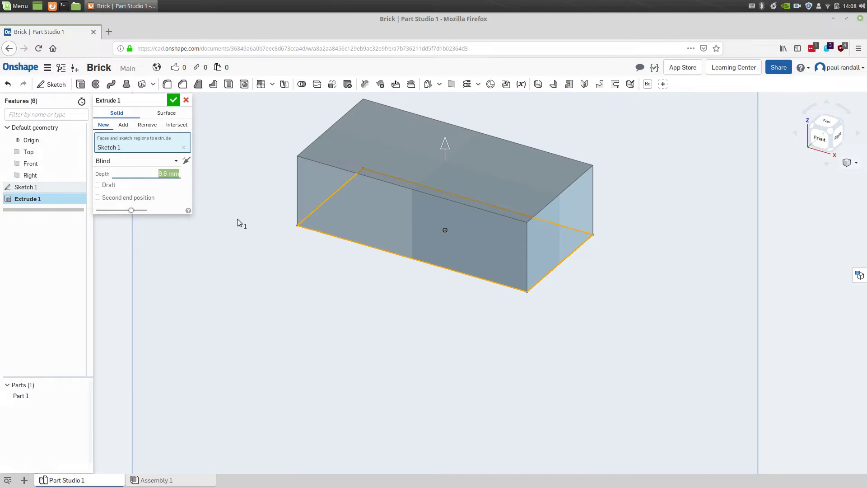
click(173, 100)
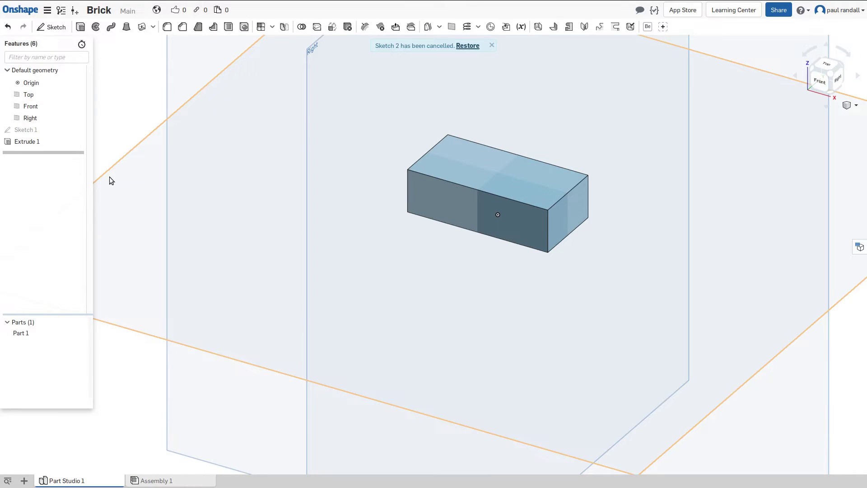
click(486, 173)
- On the block's top face, sketch a center-point circle near the corner with diameter 2.42 * 2
click(58, 30)
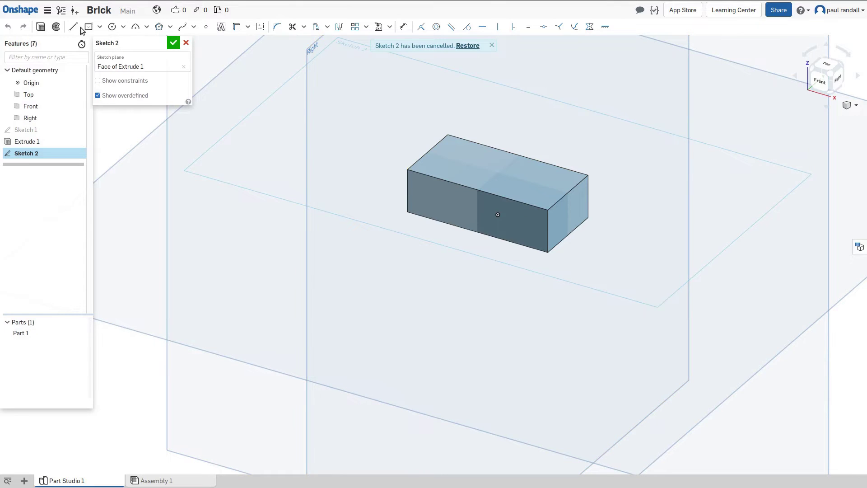
click(111, 28)
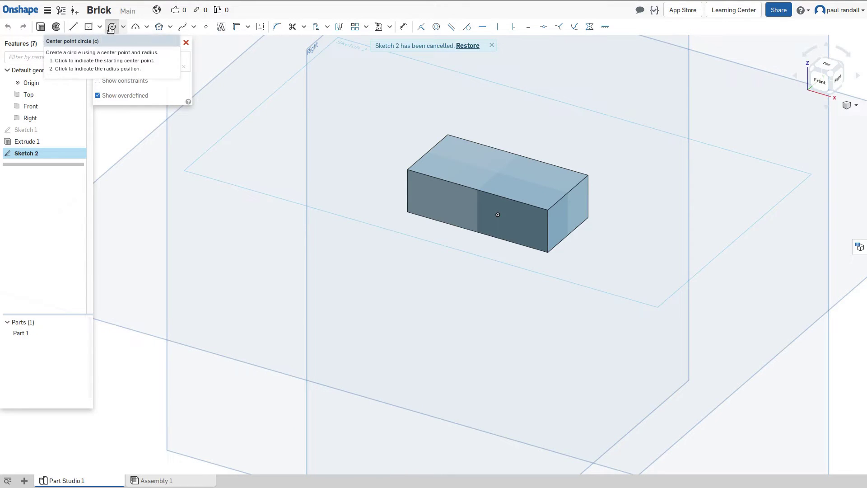
click(433, 164)
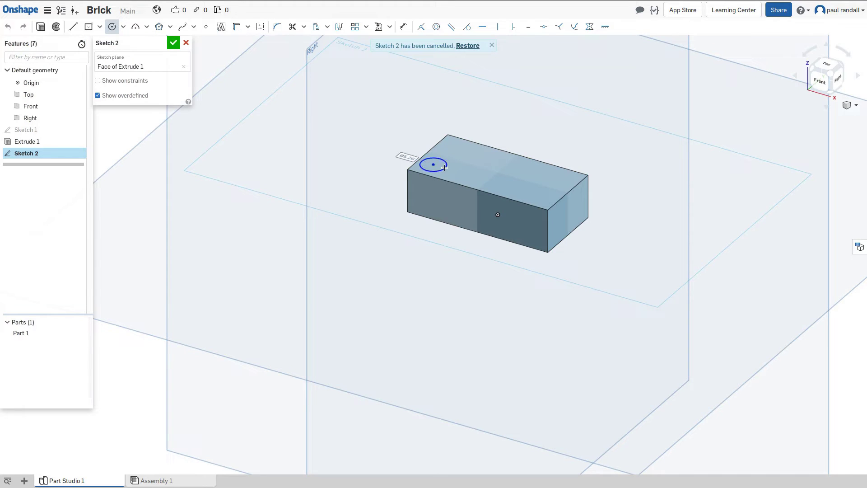
click(445, 167)
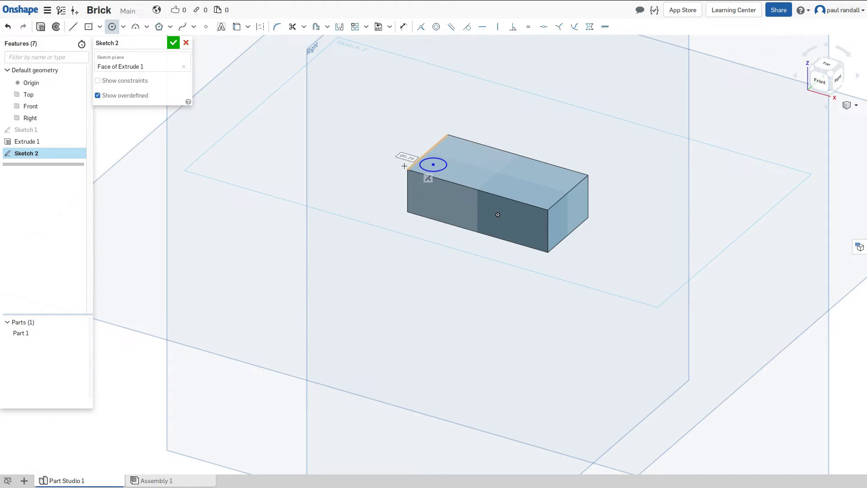
text(2)
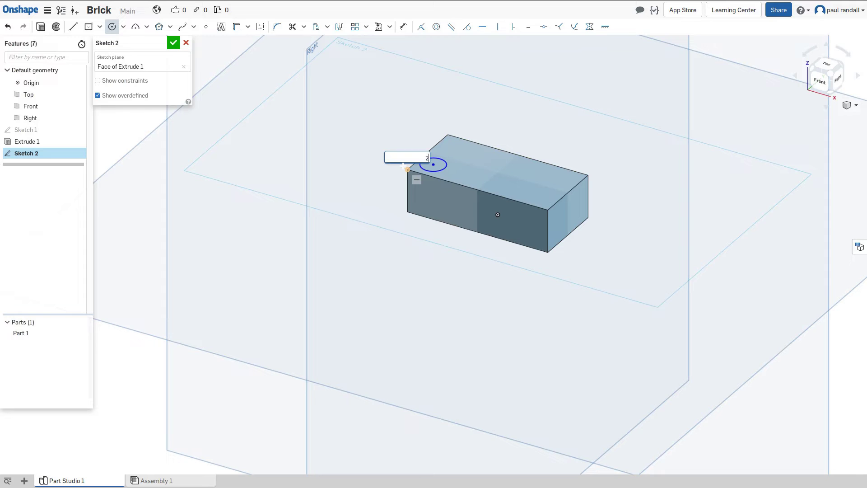
text(.42 * 2)
key(Return)
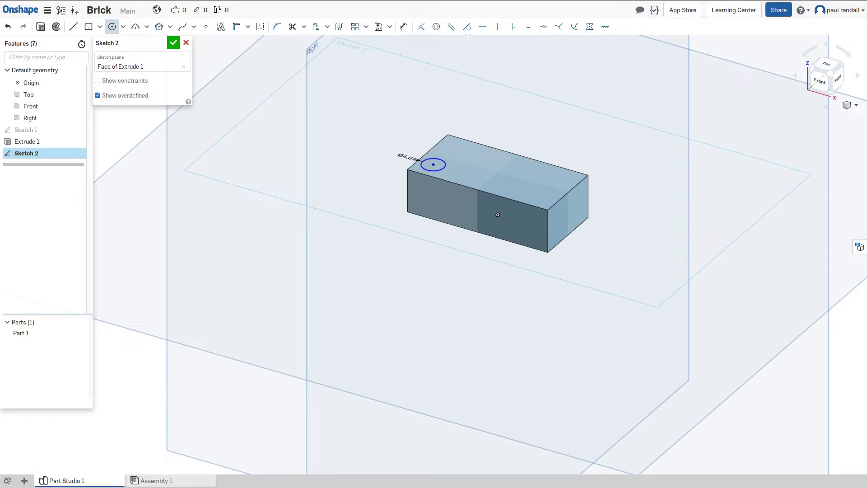
click(406, 28)
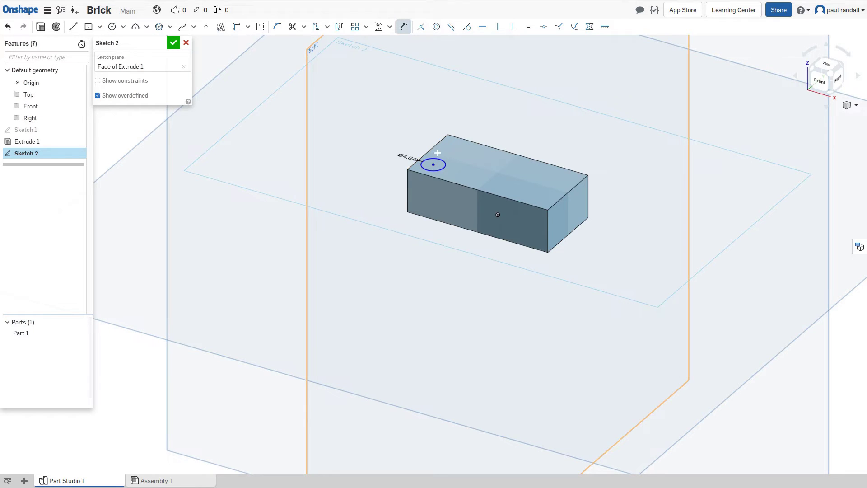
- Dimension the circle 3.9 mm from the top face's front edge
click(425, 173)
click(410, 199)
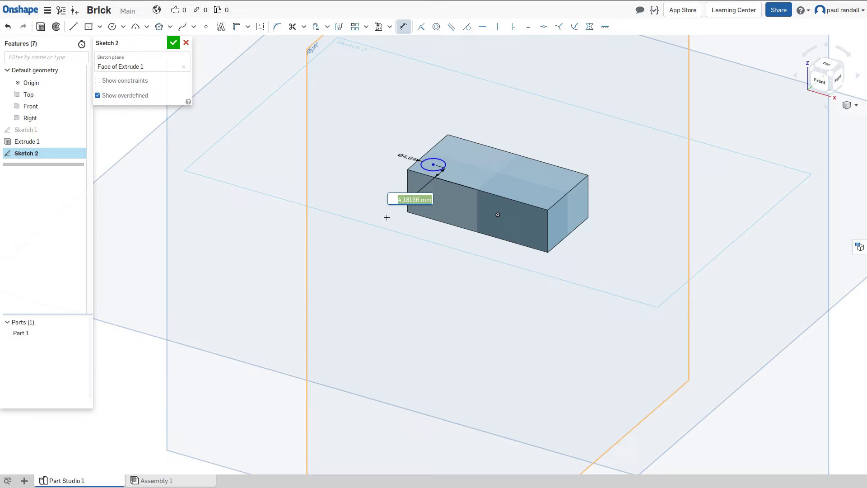
text(3.90)
key(Return)
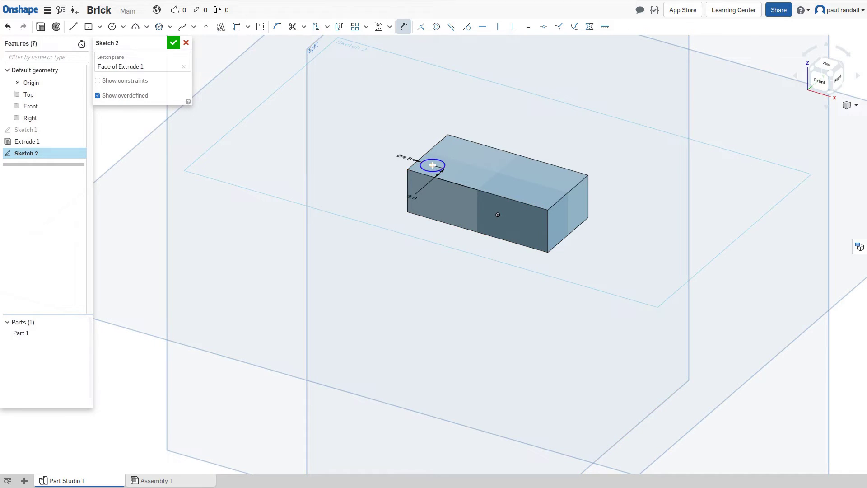
click(417, 148)
key(Escape)
- Dimension the circle's centre 3.9 mm from the top face's left edge
click(404, 27)
click(433, 165)
click(410, 163)
click(408, 149)
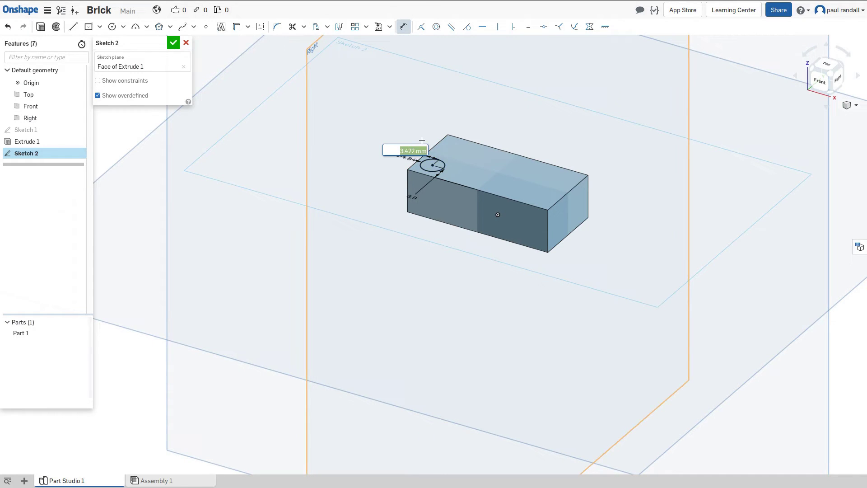
text(3.9)
key(Return)
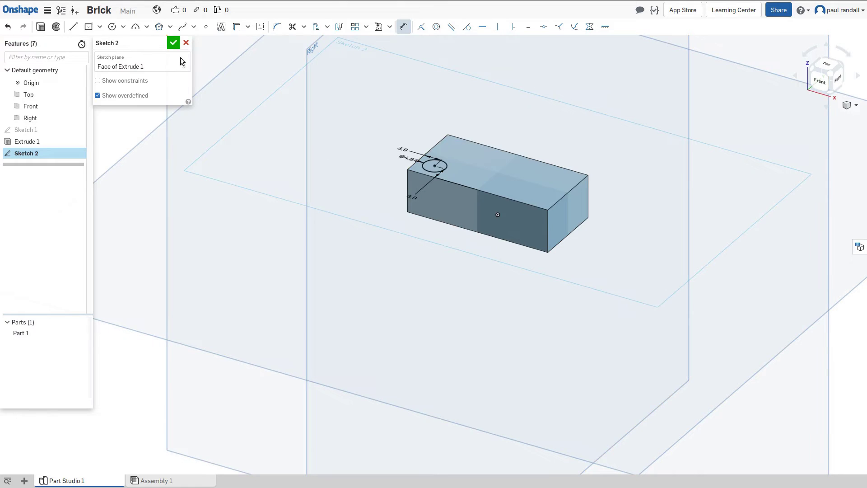
- Accept Sketch 2 and extrude it 1.8 mm as an Add to form the first stud
click(174, 43)
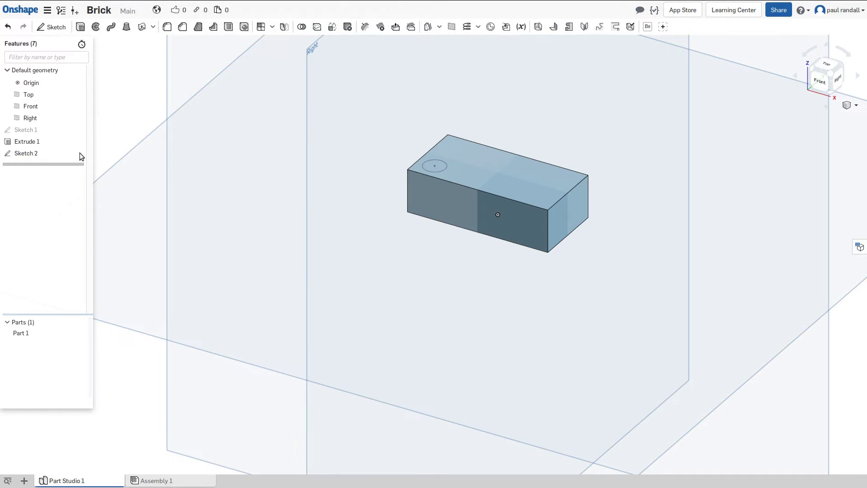
click(59, 154)
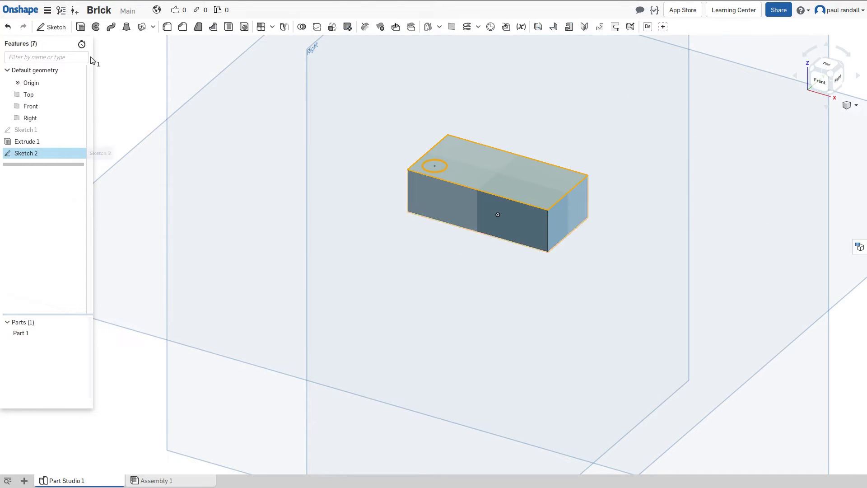
click(80, 27)
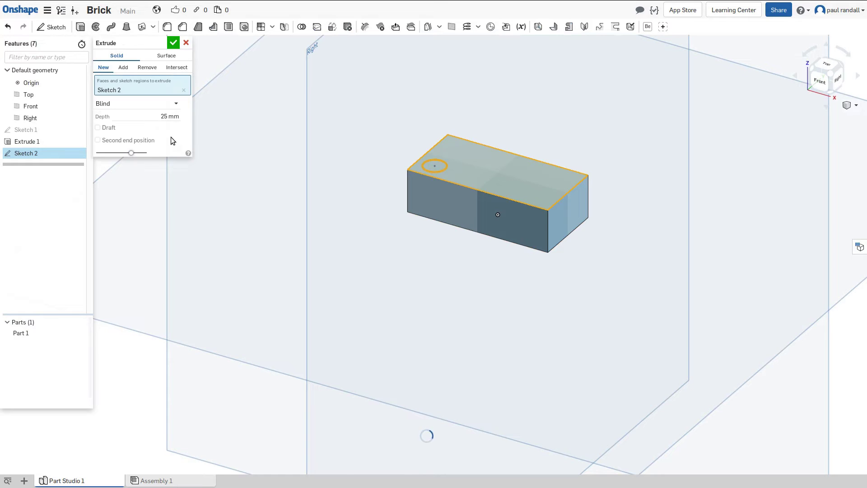
click(167, 116)
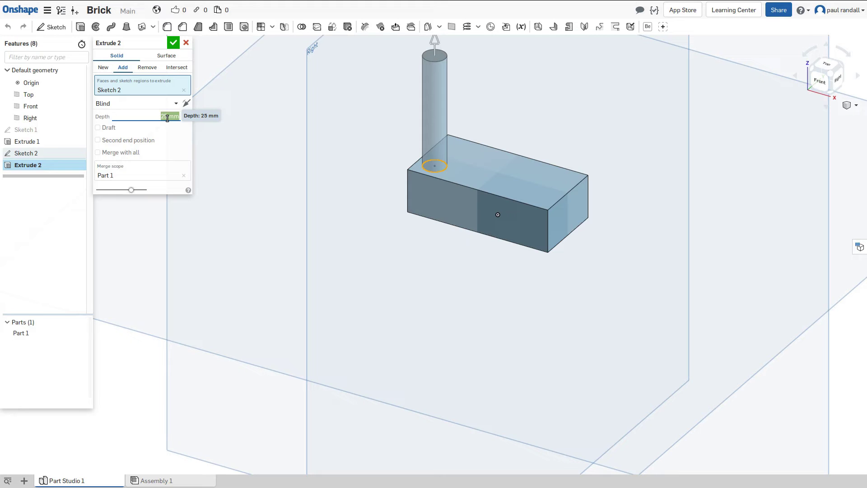
text(1.8)
key(Return)
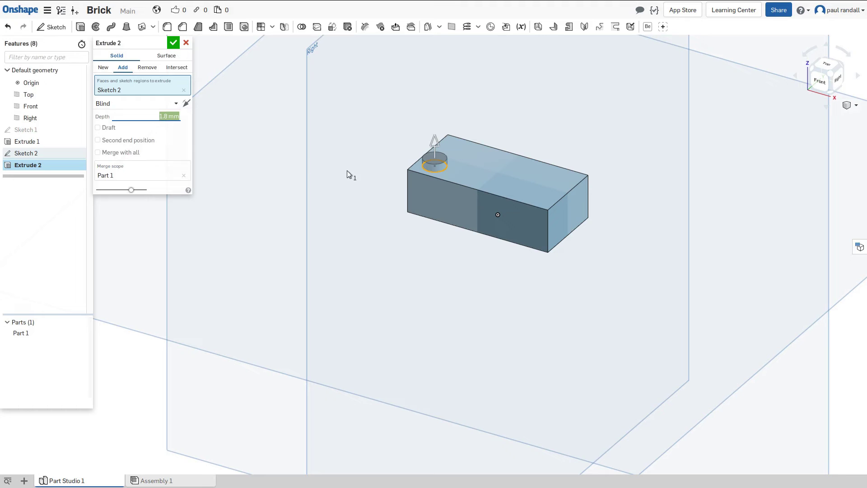
click(173, 43)
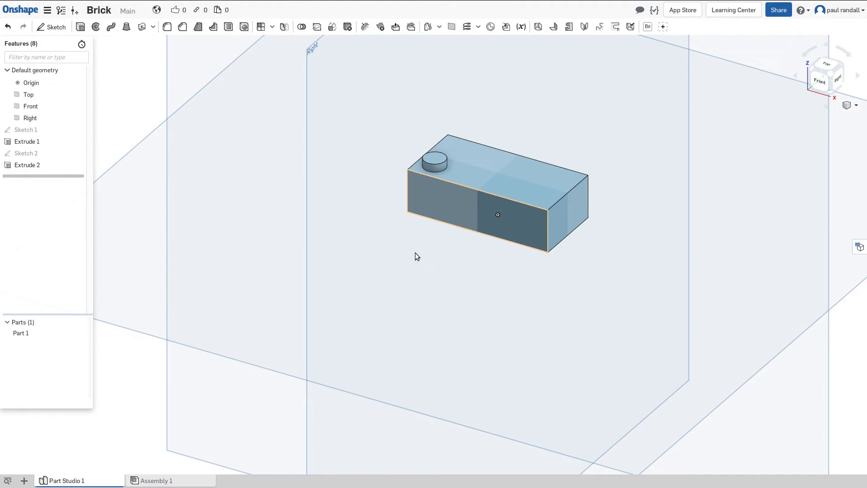
scroll(458, 278, up, 5)
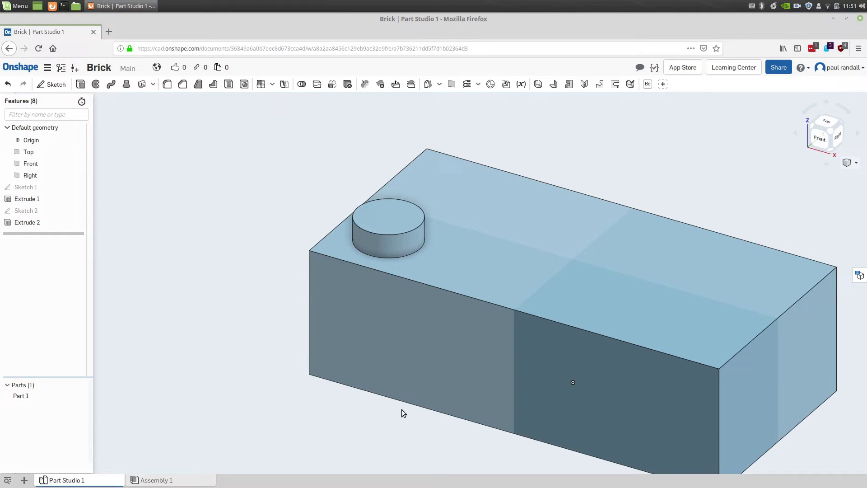
- Sketch a text box reading BRICK on the stud's top face
click(408, 213)
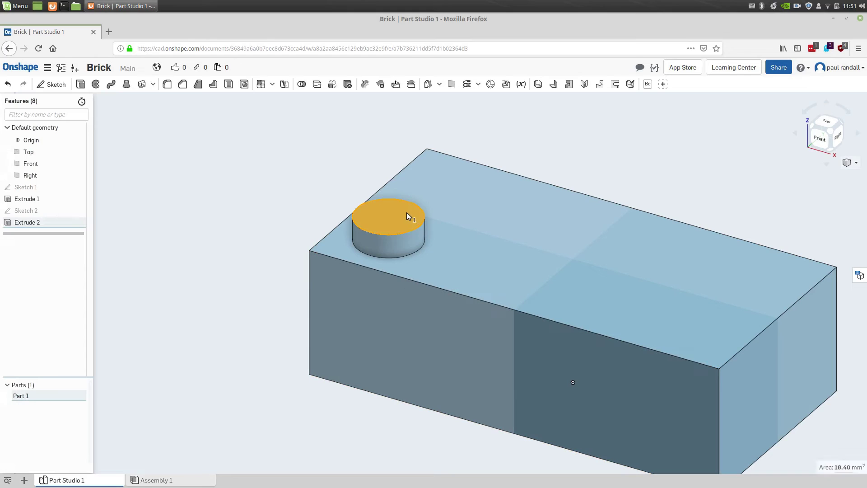
click(53, 84)
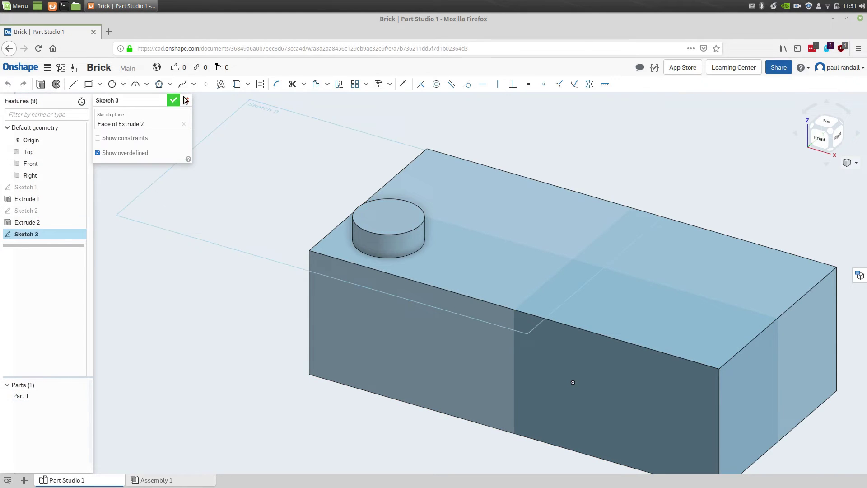
click(221, 86)
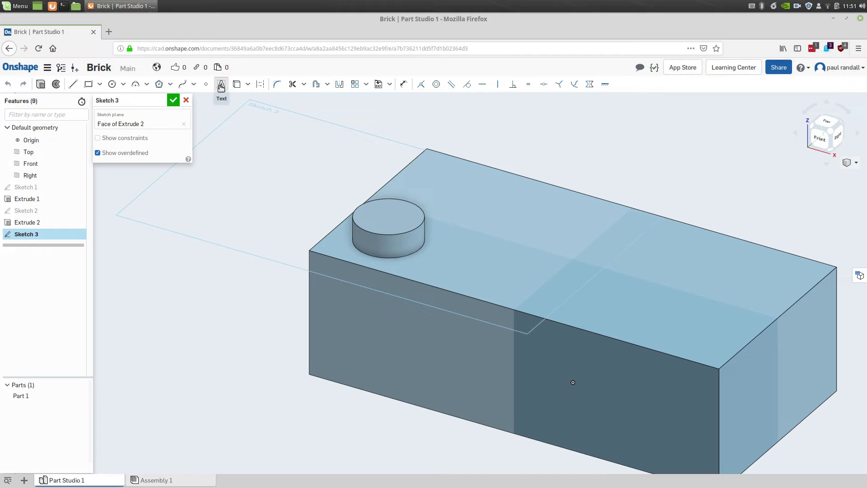
click(375, 208)
click(398, 236)
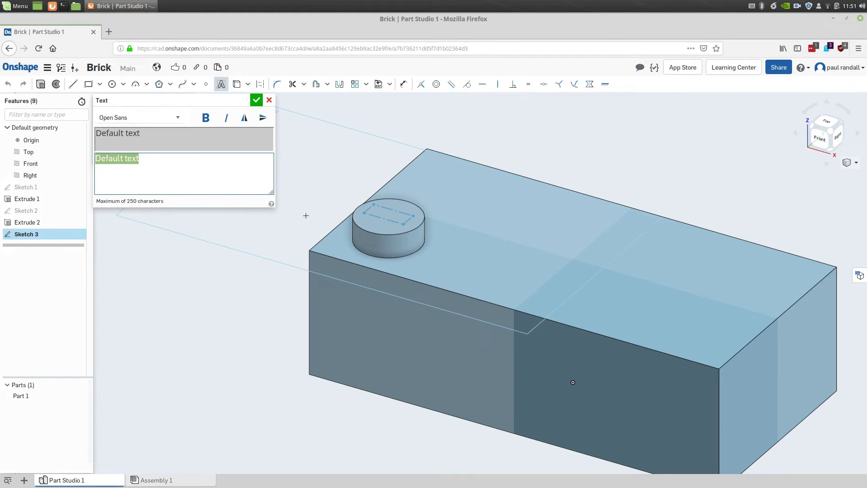
text(BRIC)
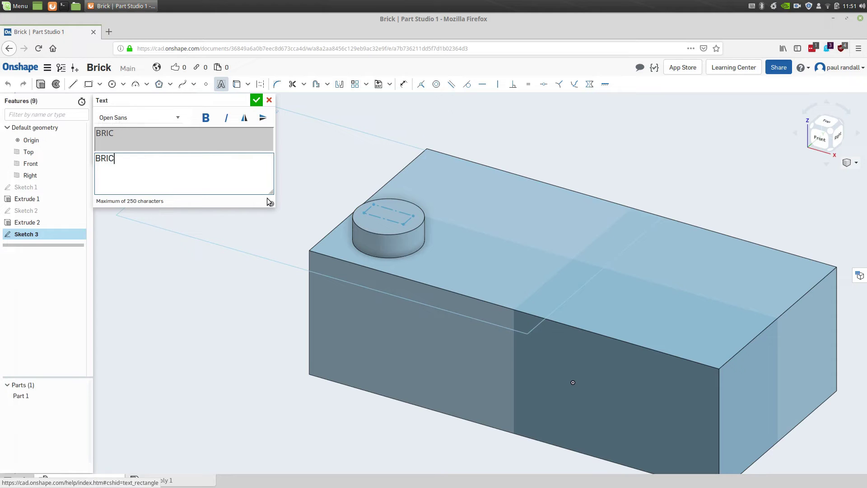
text(K)
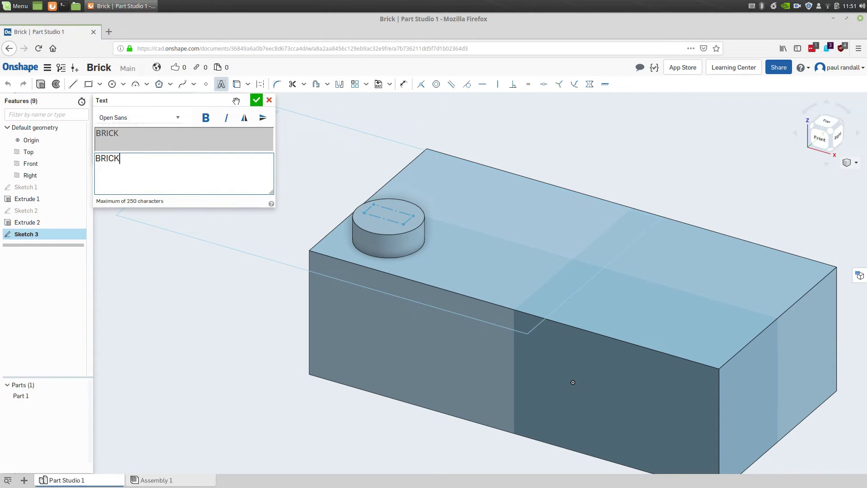
click(254, 102)
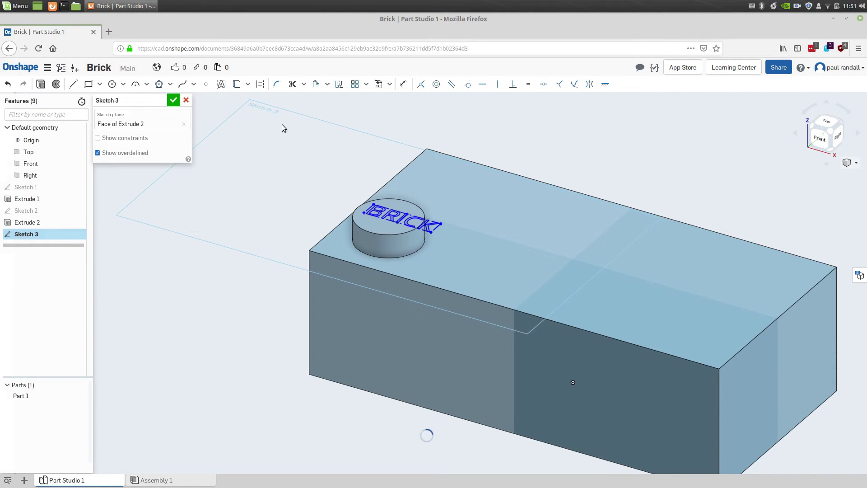
click(826, 121)
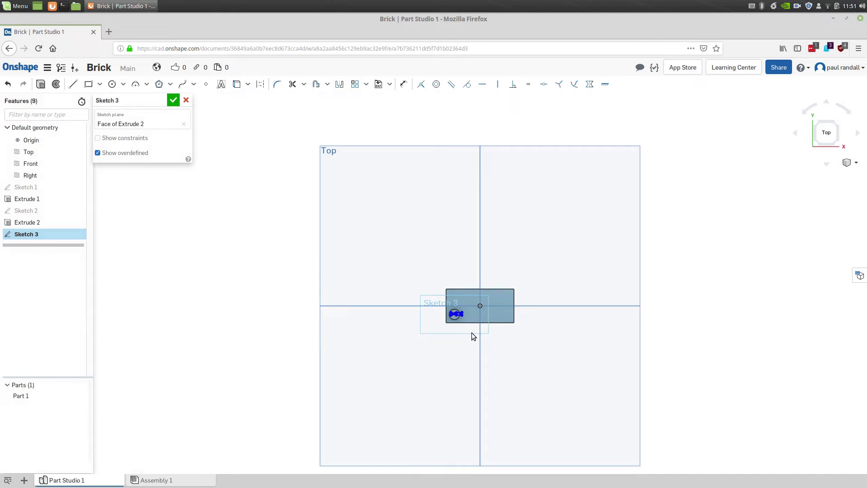
- Draw a horizontal line from the text box's right edge across the BRICK lettering
scroll(471, 333, up, 10)
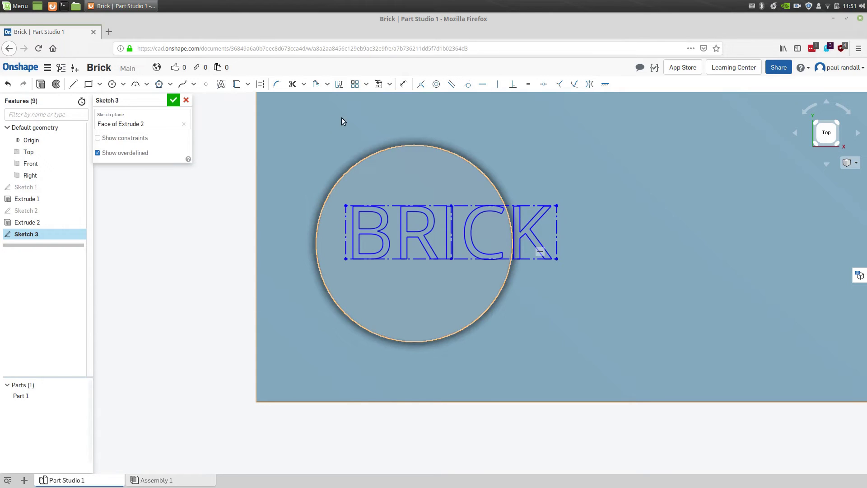
click(73, 84)
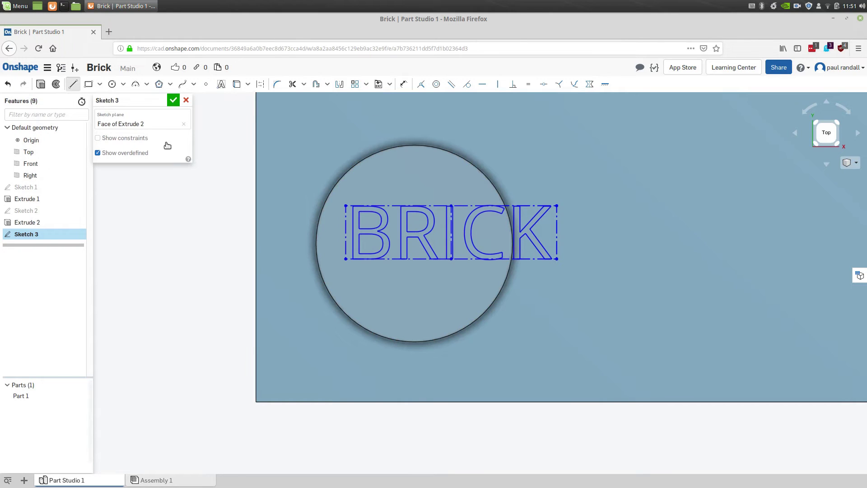
click(556, 232)
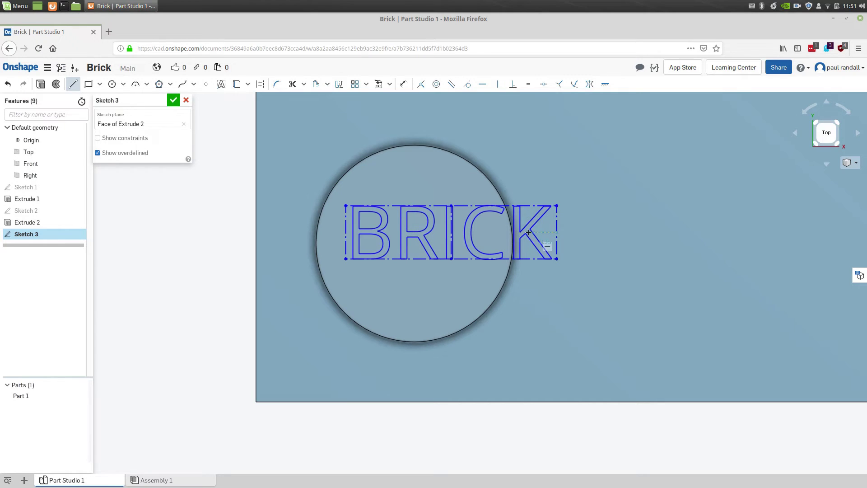
click(451, 232)
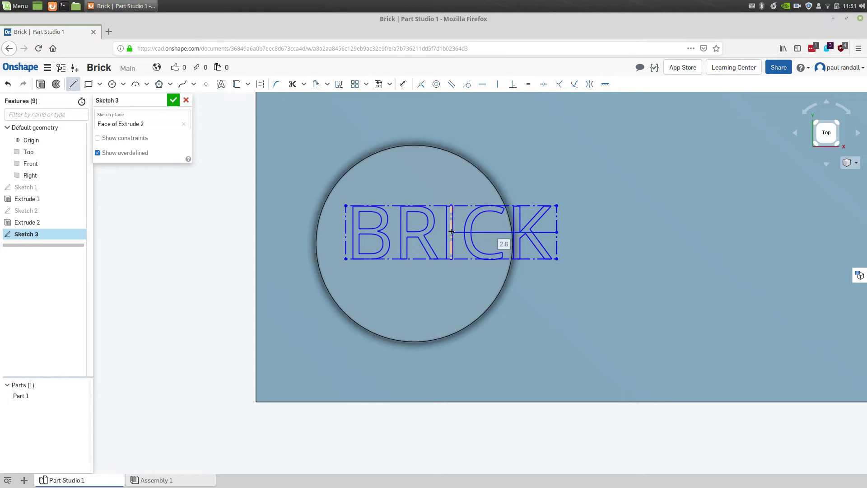
right_click(479, 233)
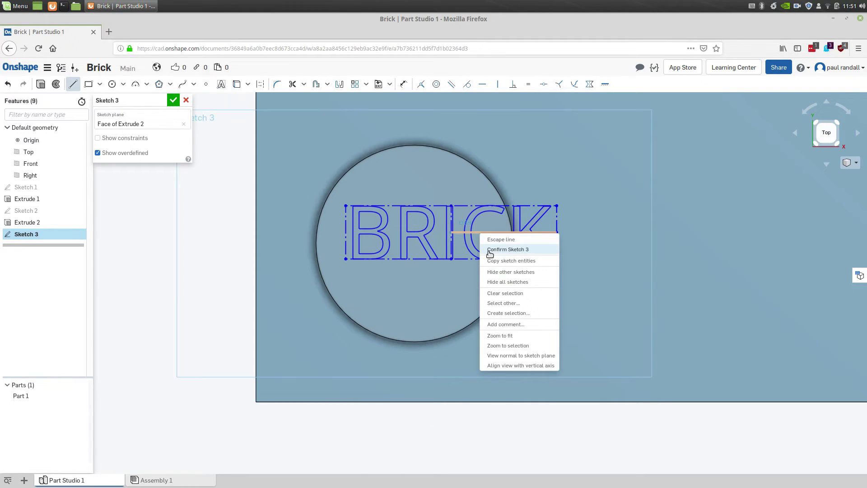
click(578, 263)
- Convert the horizontal line across the text into a construction line
key(Escape)
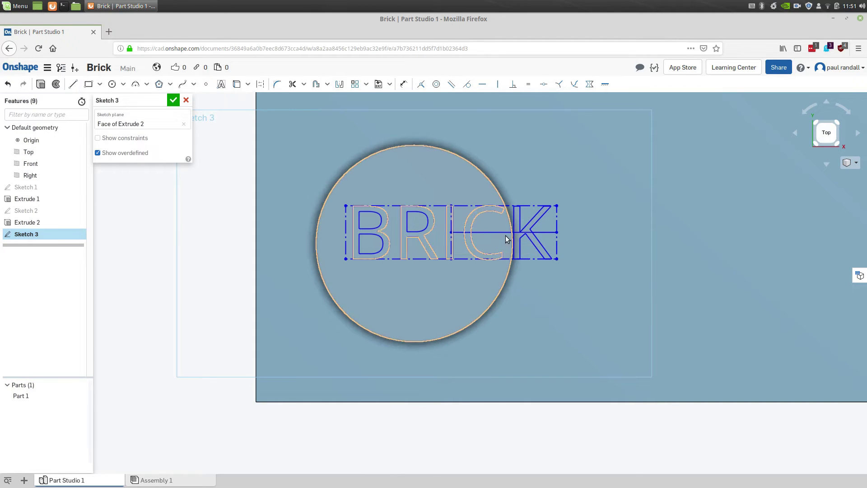
right_click(501, 237)
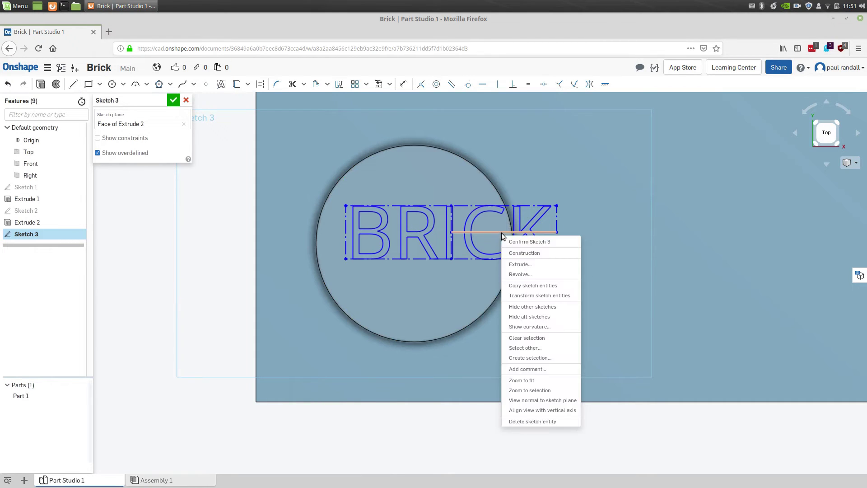
click(517, 254)
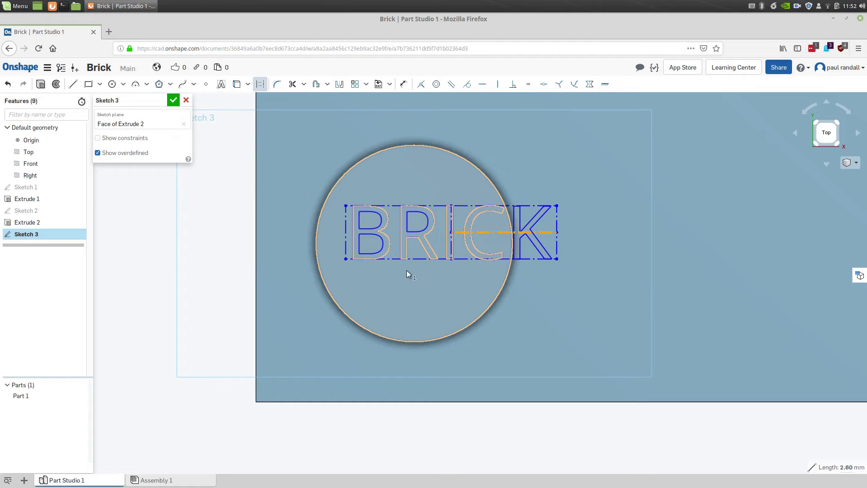
click(451, 233)
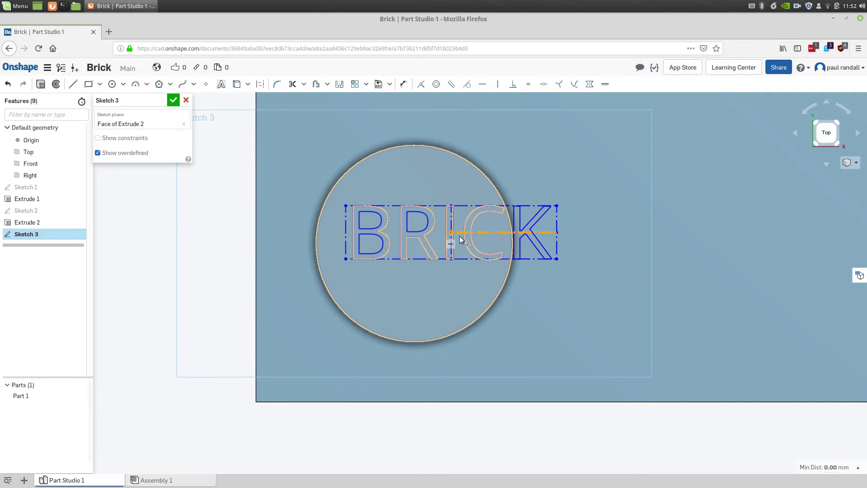
- Make the text-centre line endpoint concentric with the stud circle
click(460, 235)
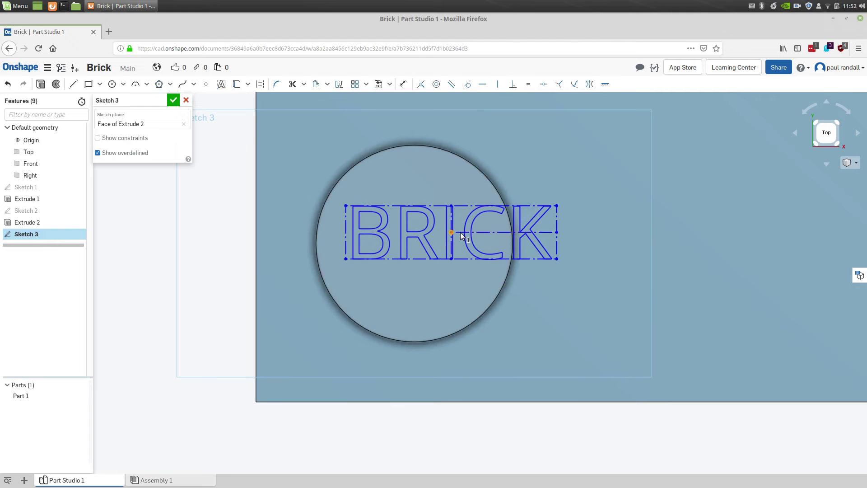
click(481, 167)
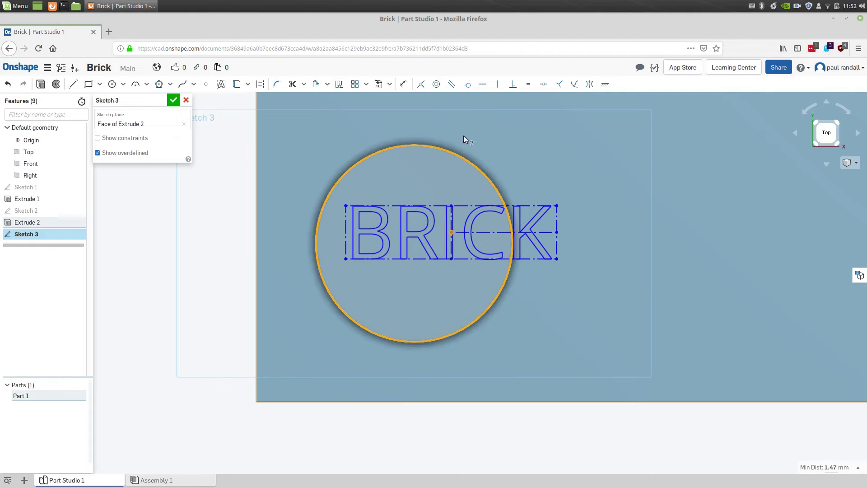
click(437, 85)
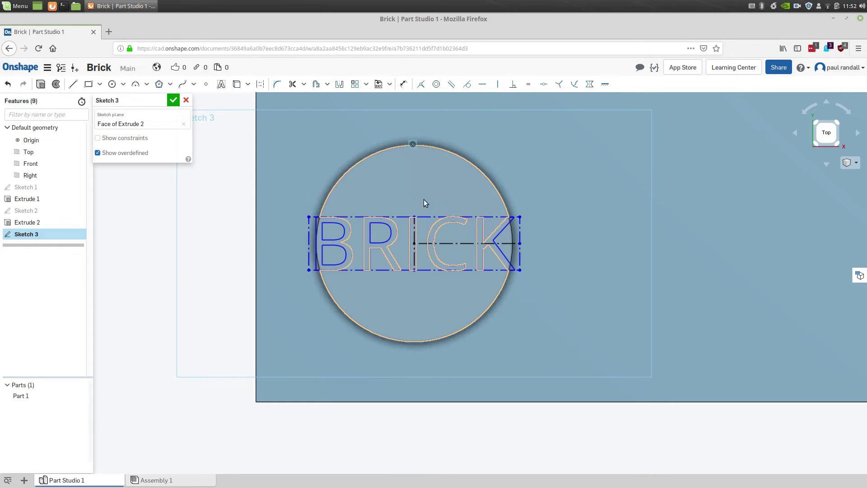
- Dimension the text box's bottom edge to 4.5 mm and finish Sketch 3
click(427, 271)
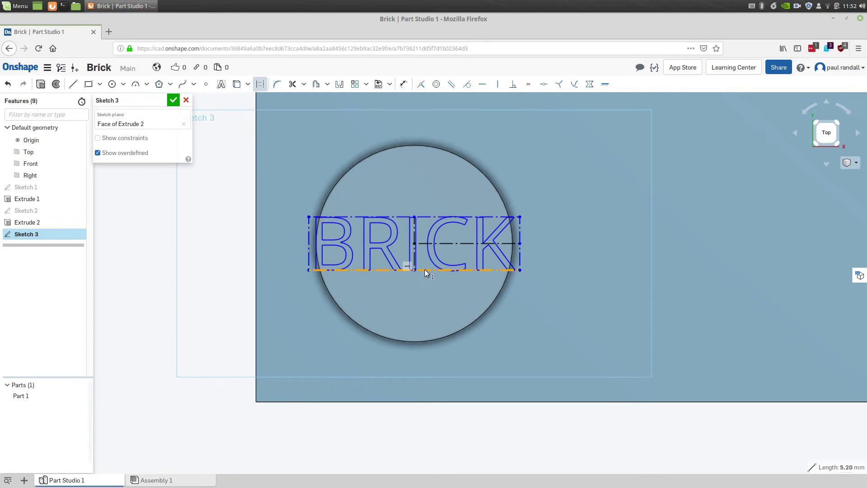
click(404, 84)
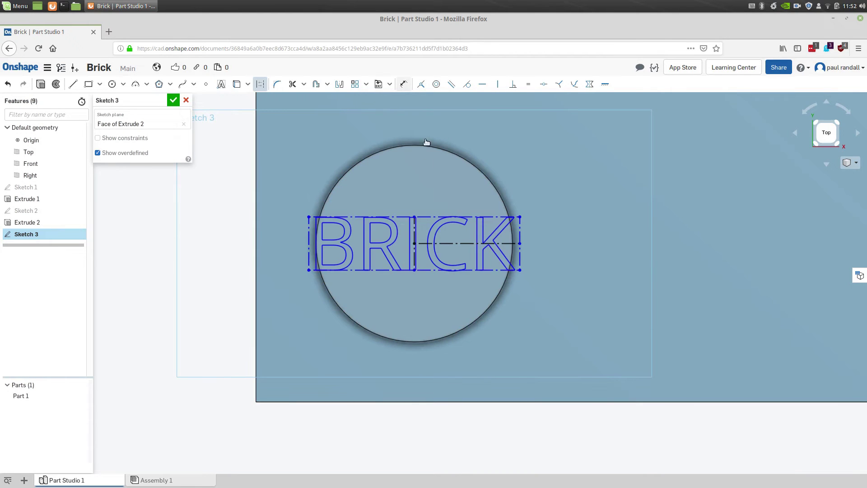
click(428, 271)
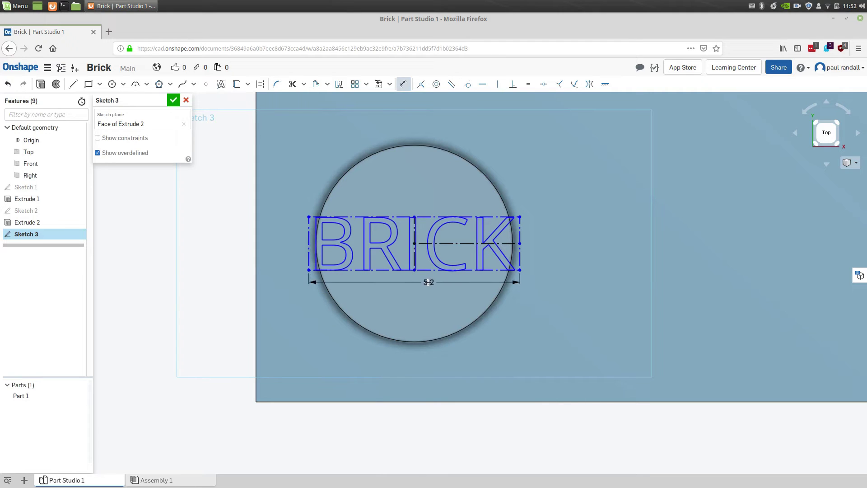
click(427, 286)
text(4.5)
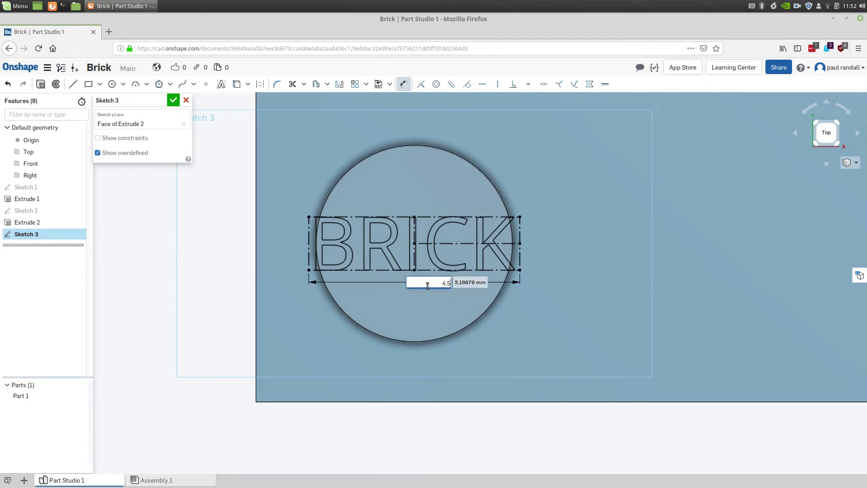
key(Return)
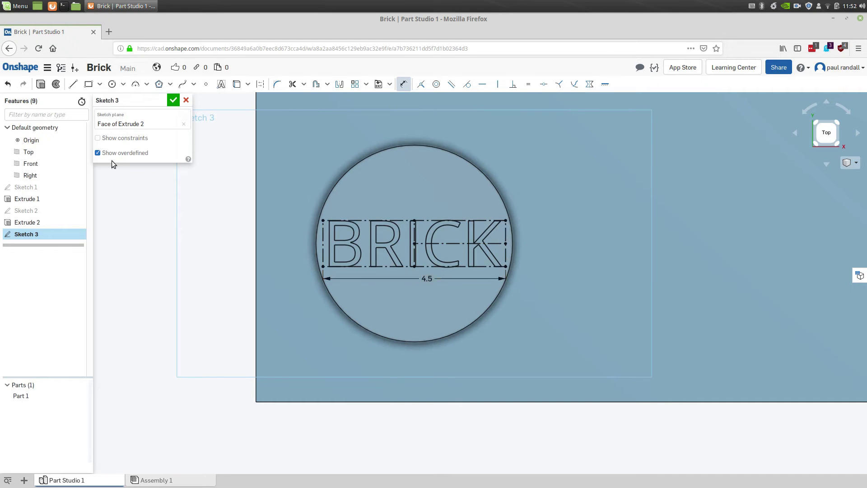
click(173, 101)
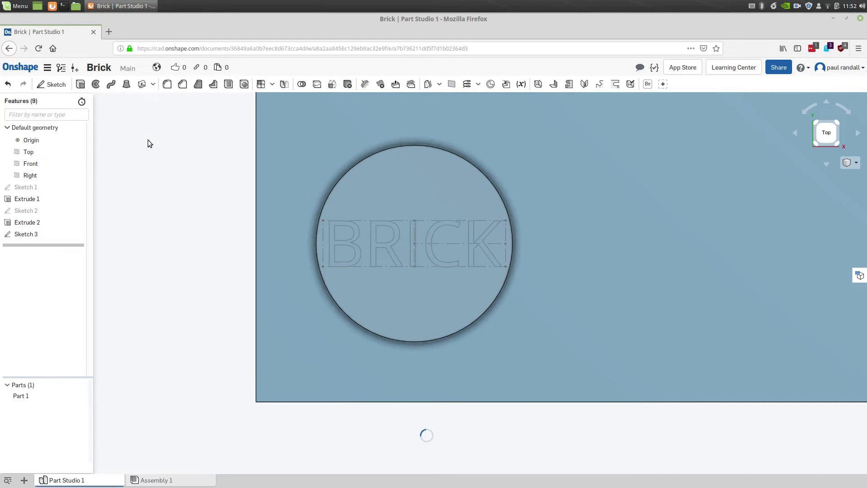
- Extrude the BRICK sketch 0.15 mm with Add, checking it in isometric view
click(38, 234)
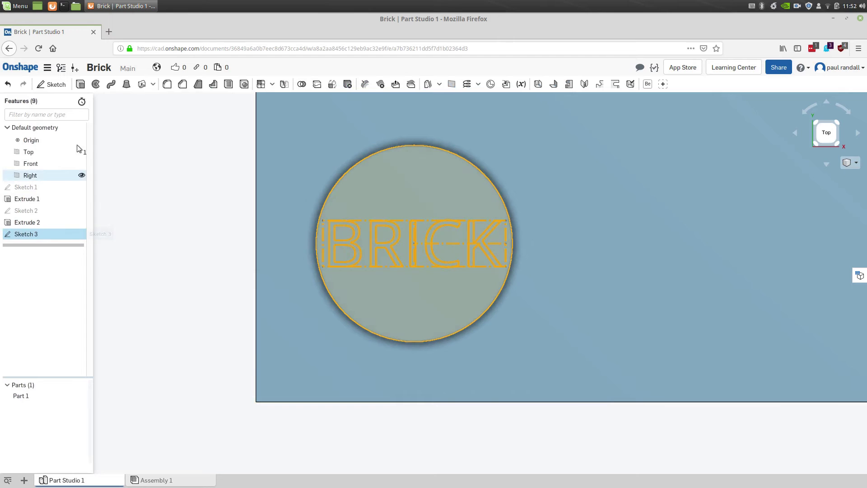
click(82, 89)
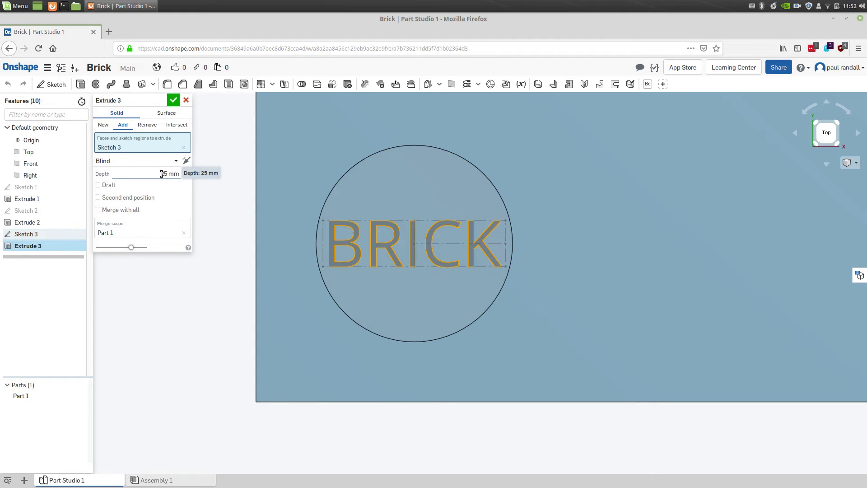
drag(162, 174, 185, 178)
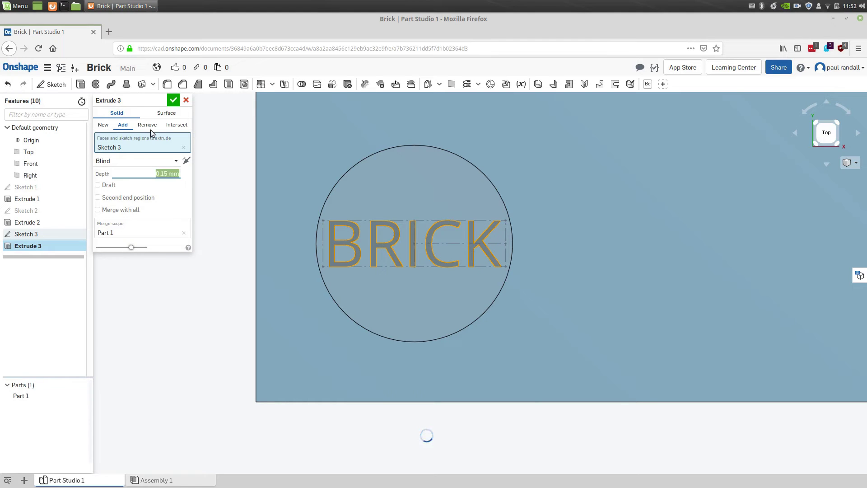
click(841, 146)
scroll(549, 304, up, 10)
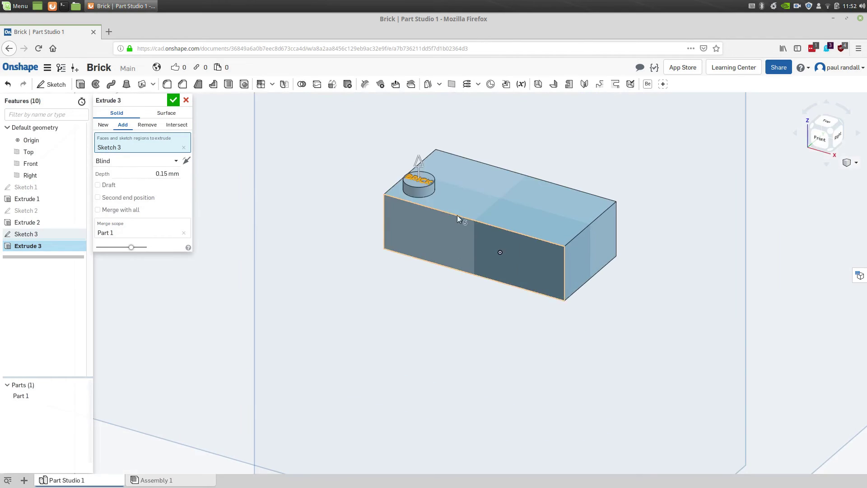
scroll(396, 163, up, 5)
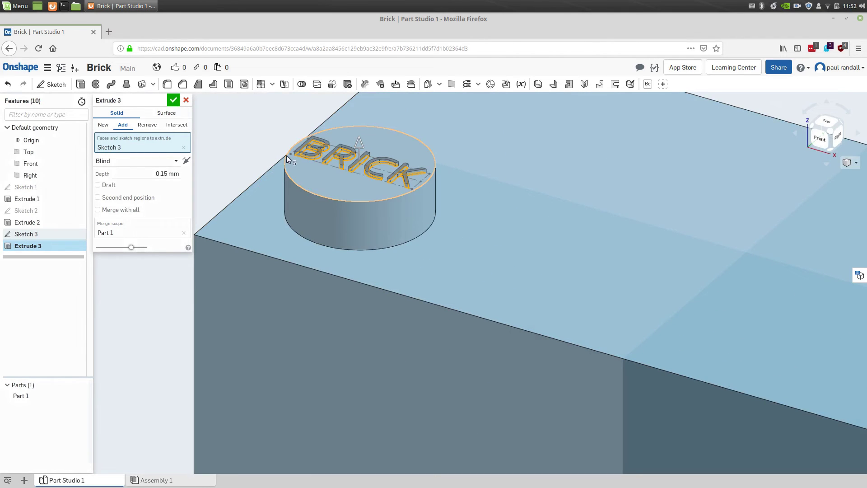
click(185, 100)
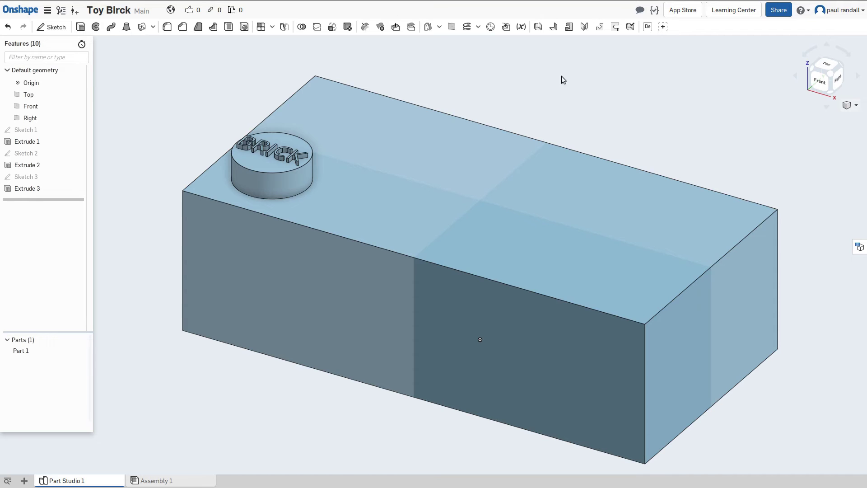
- Hide the Top, Front and Right planes and fit the brick to the view
click(832, 75)
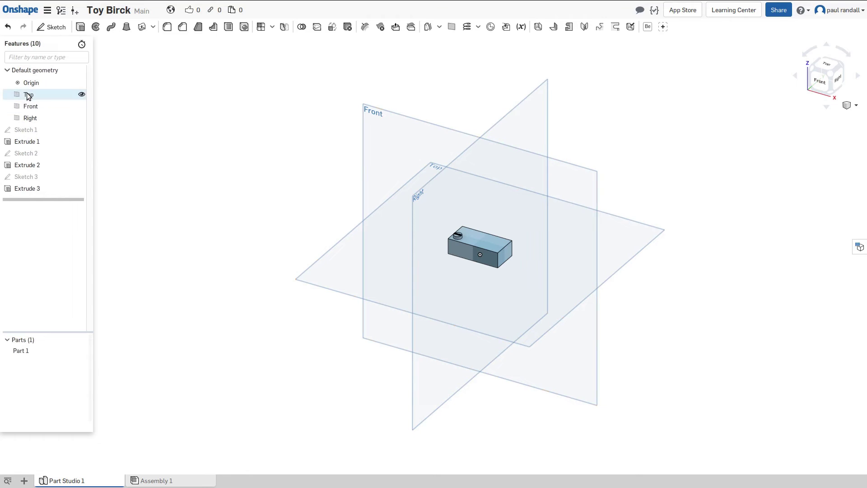
click(81, 96)
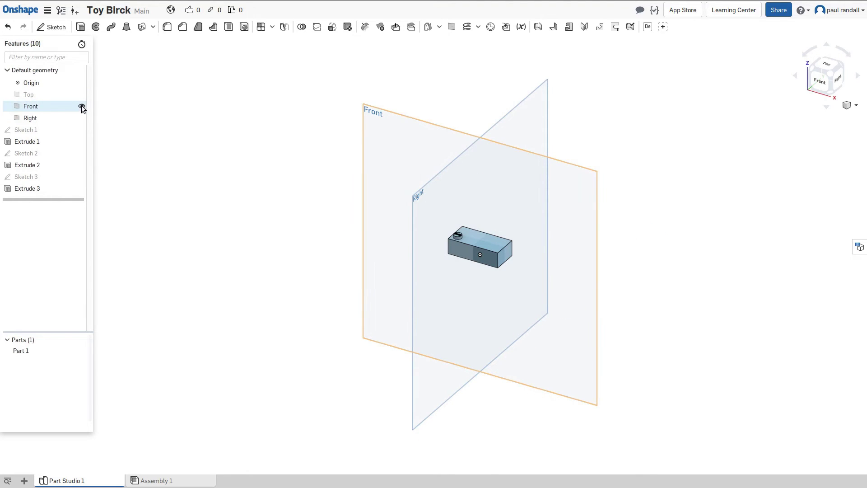
click(81, 106)
click(81, 118)
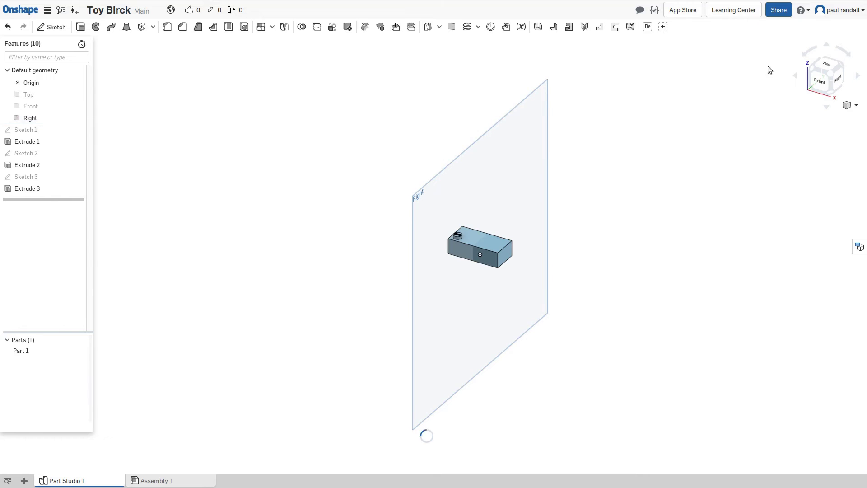
click(830, 74)
key(f)
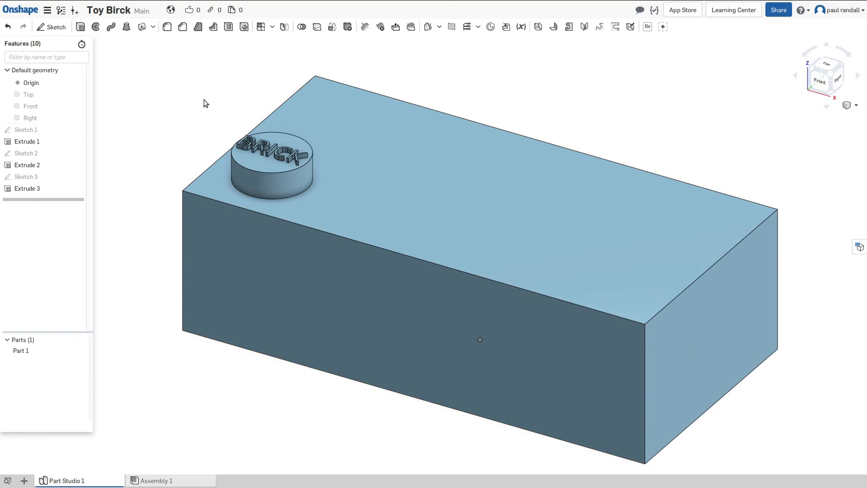
- Start a feature linear pattern containing Extrude 2 and Extrude 3
click(261, 27)
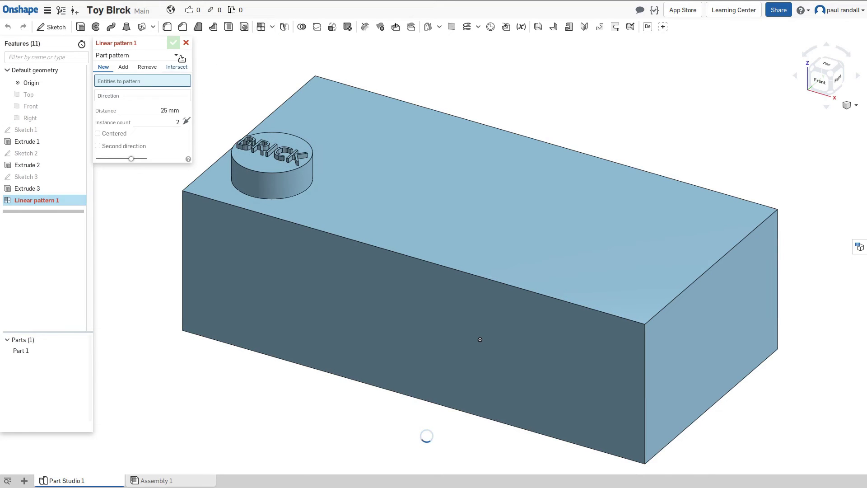
click(176, 55)
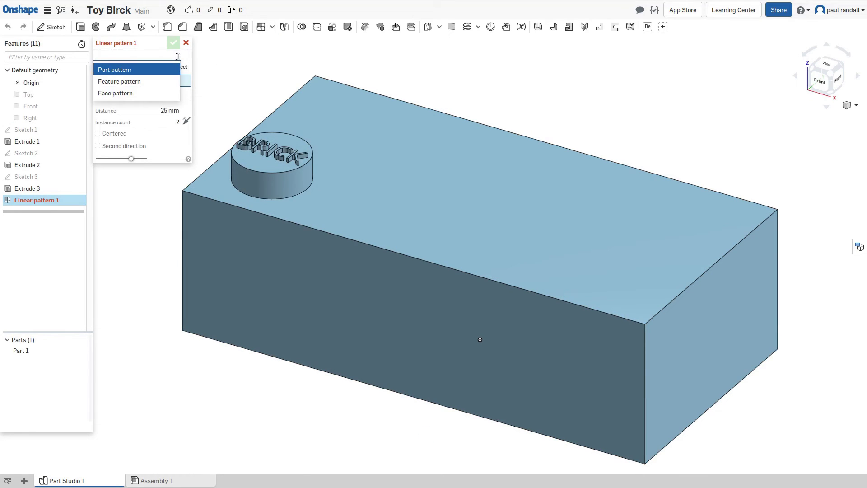
click(161, 84)
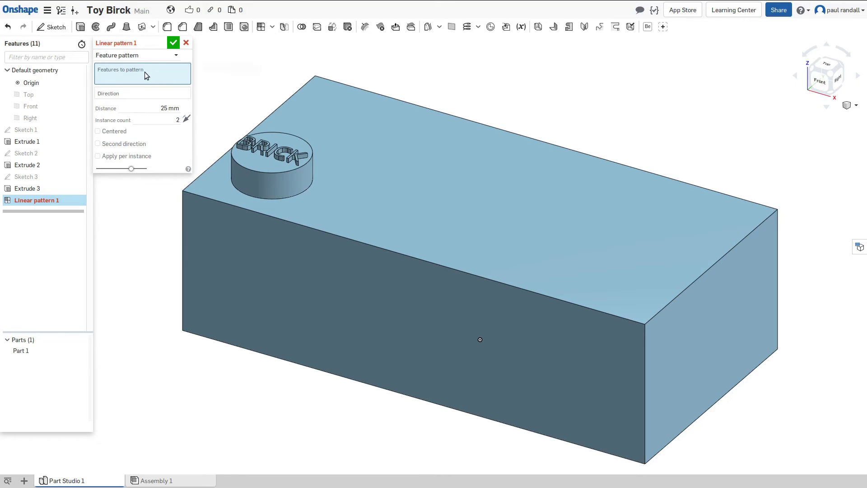
click(39, 165)
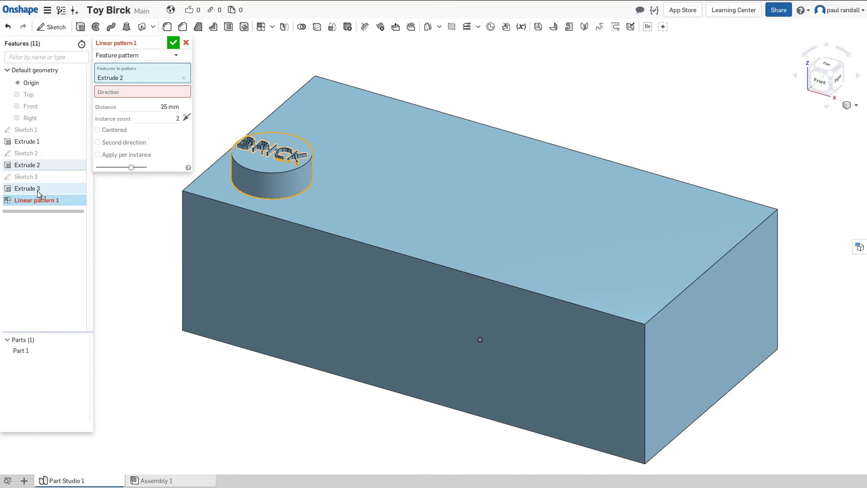
click(39, 192)
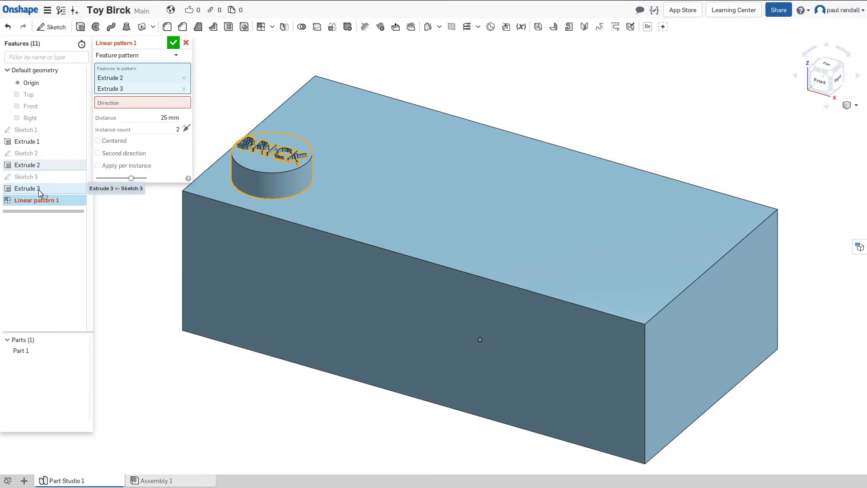
- Set the pattern direction from the brick's face with 4 instances 8 mm apart
click(134, 110)
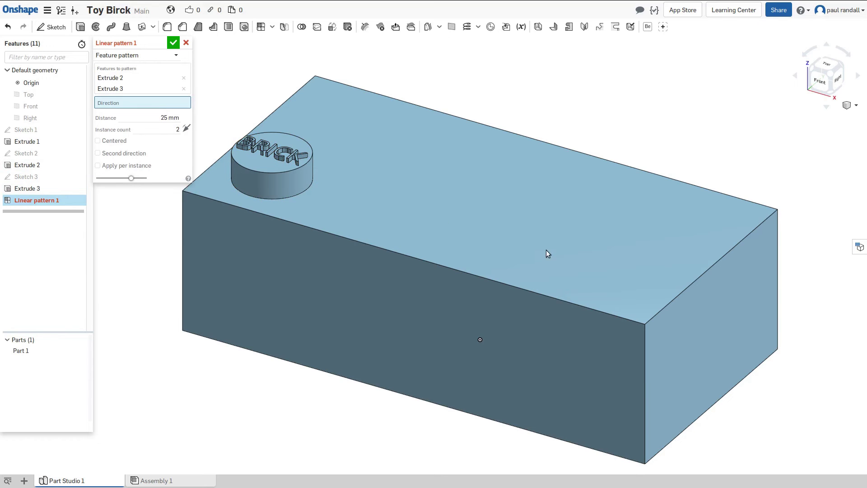
click(688, 322)
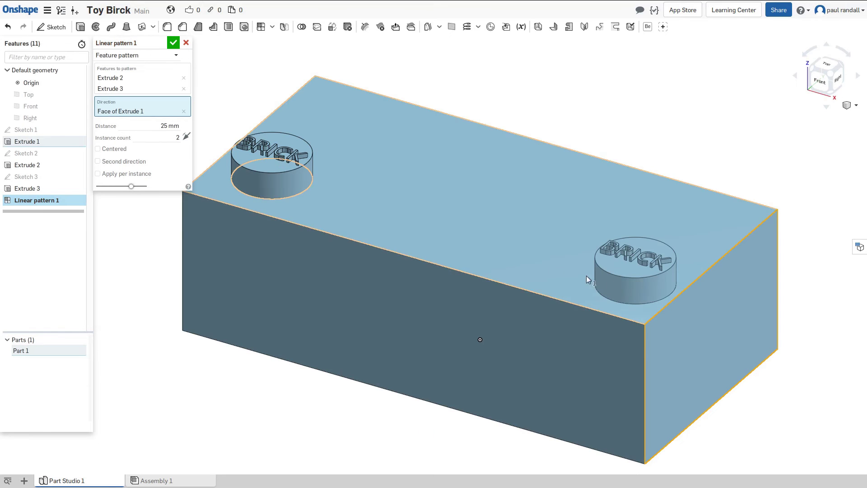
click(174, 138)
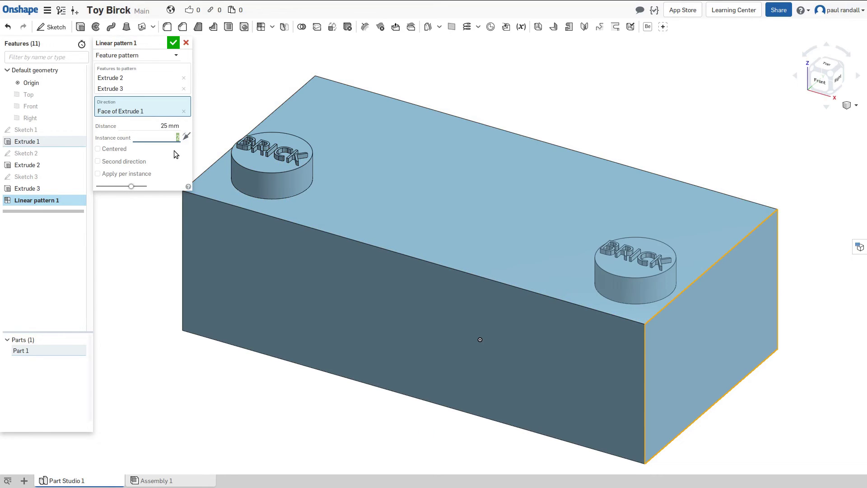
text(4)
click(172, 125)
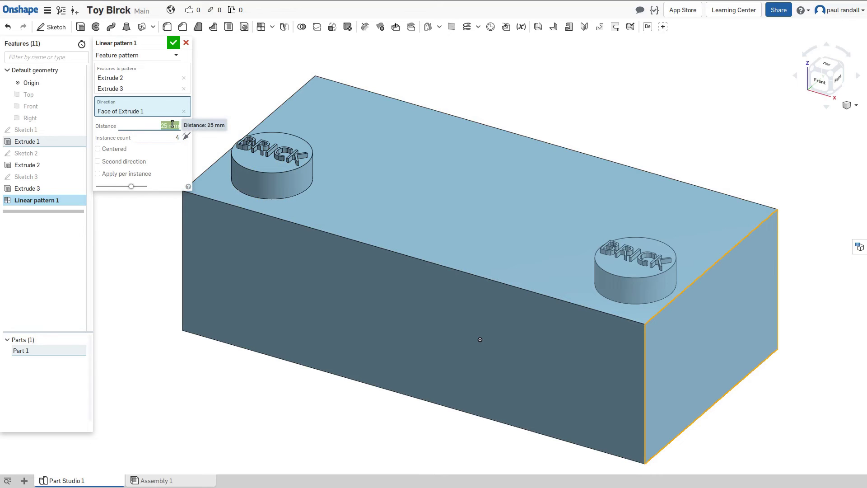
text(8)
click(165, 137)
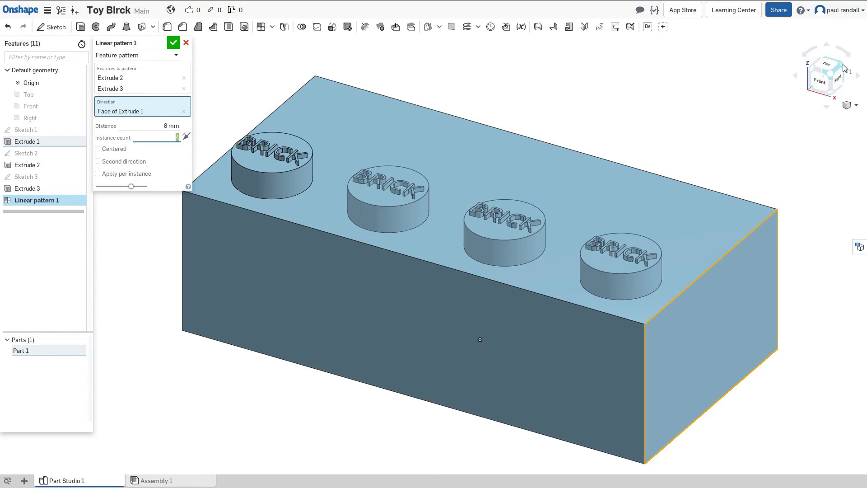
- Add a second pattern direction along the side face: 8 mm spacing, 2 instances
click(844, 67)
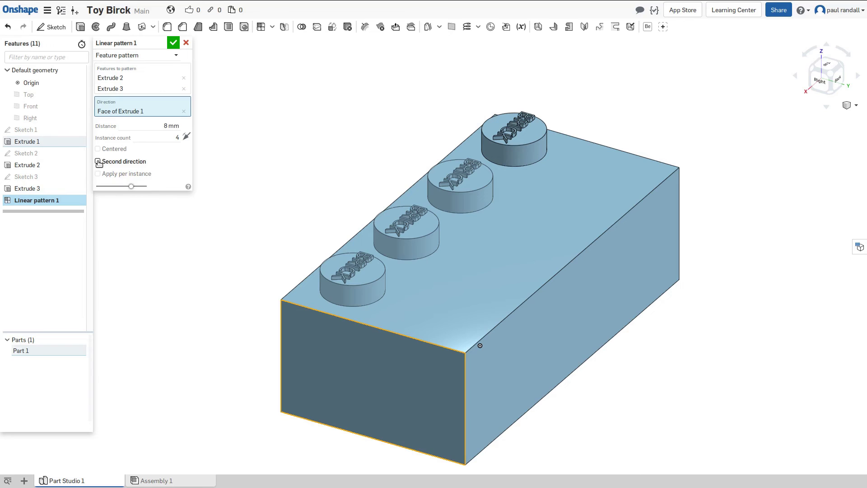
click(98, 161)
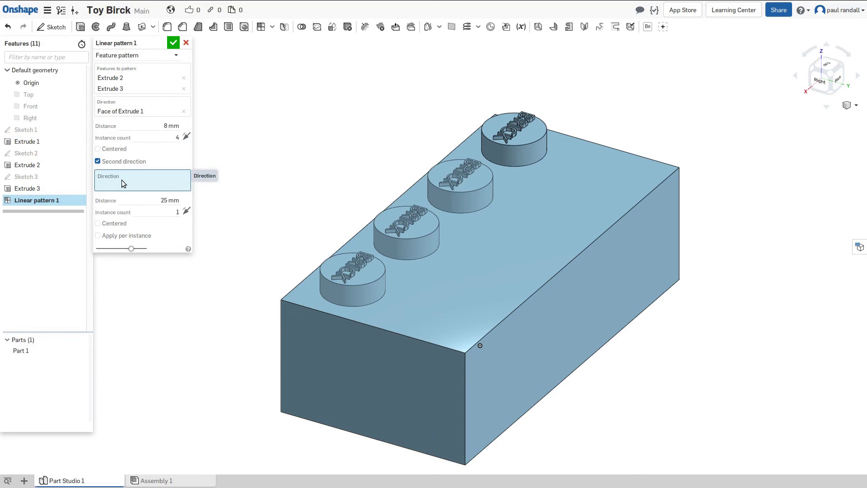
click(555, 332)
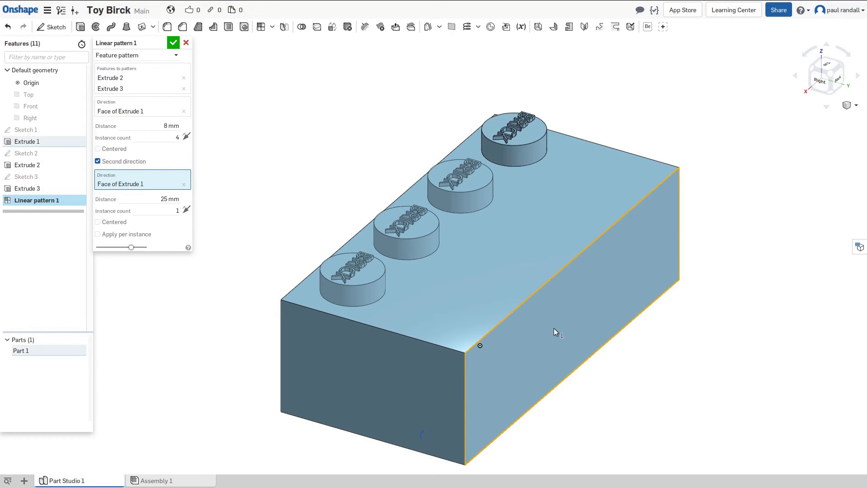
double_click(166, 200)
text(8)
key(Tab)
text(2)
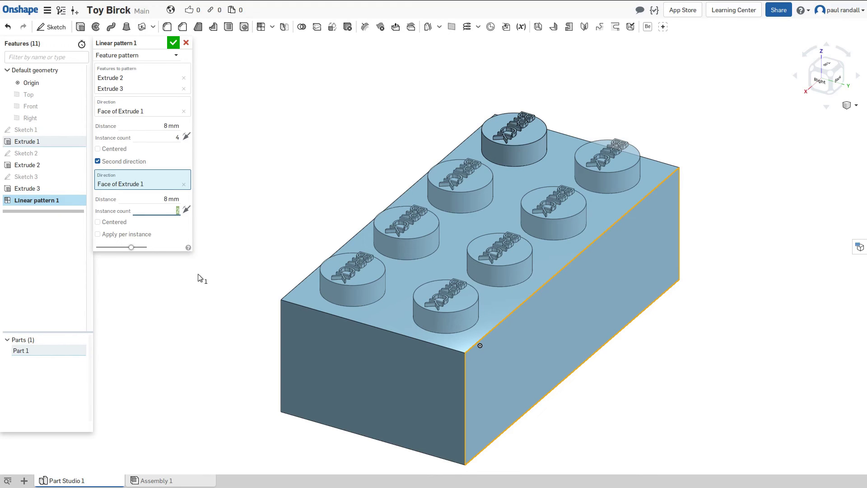
click(173, 44)
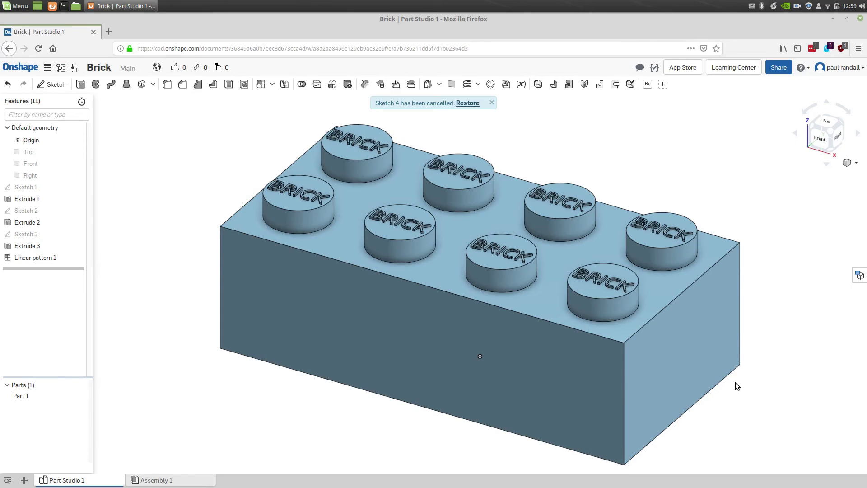
- Start a new sketch on the brick's bottom face
click(830, 149)
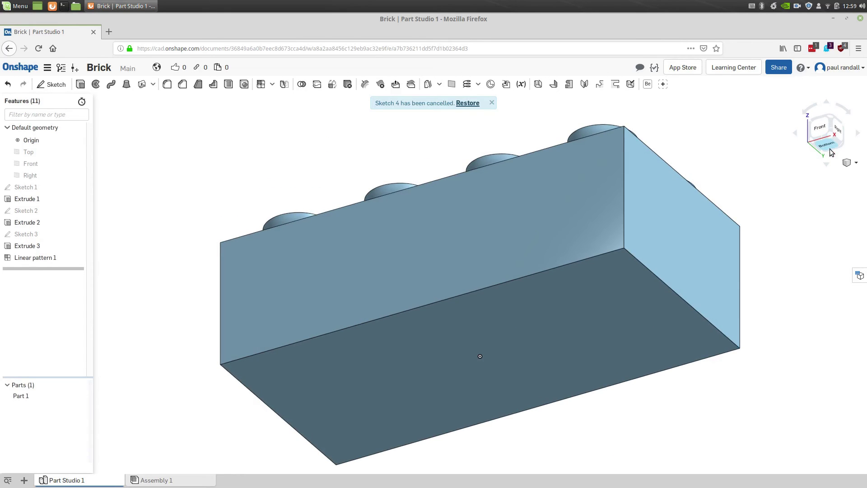
click(535, 319)
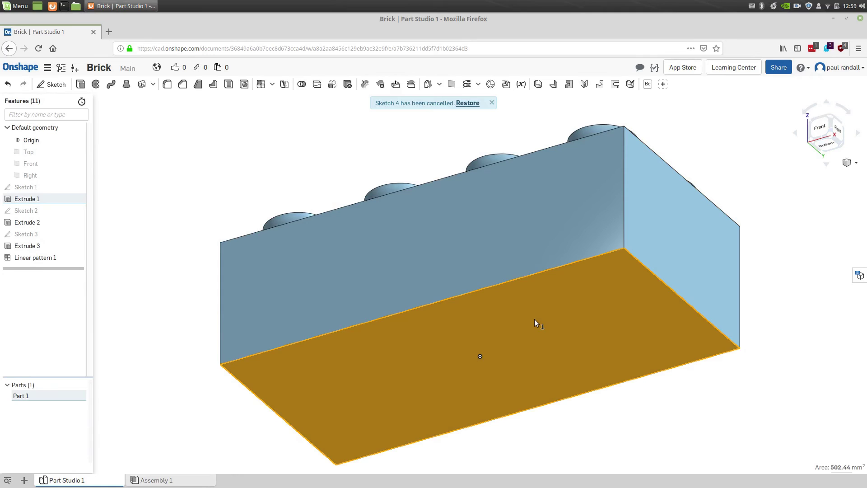
click(48, 85)
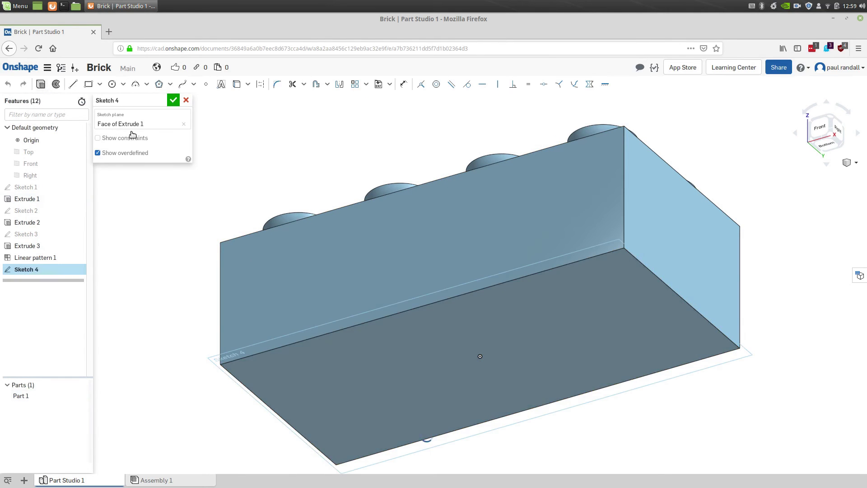
- Draw a centre-point rectangle on the origin sized 28.9 by 12.9 and finish the sketch
click(100, 84)
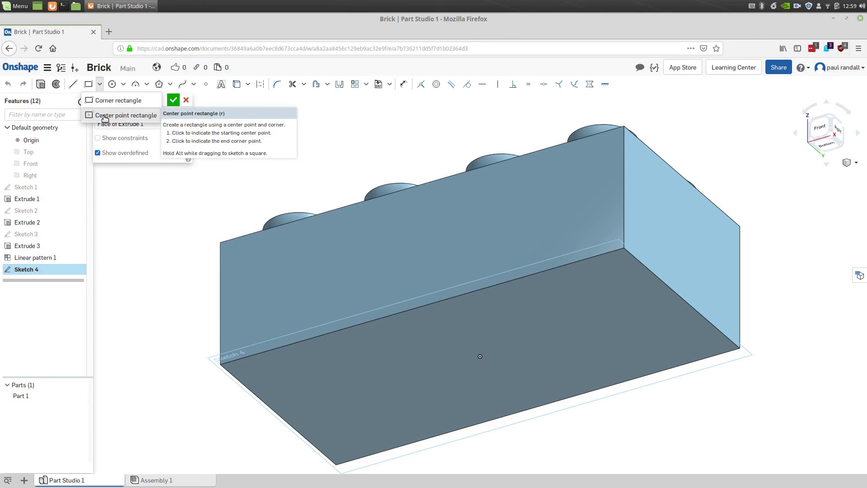
click(105, 116)
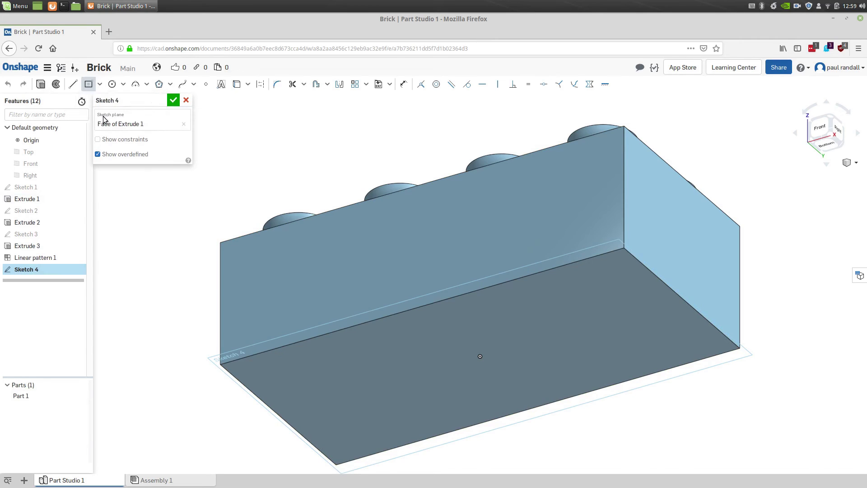
click(480, 357)
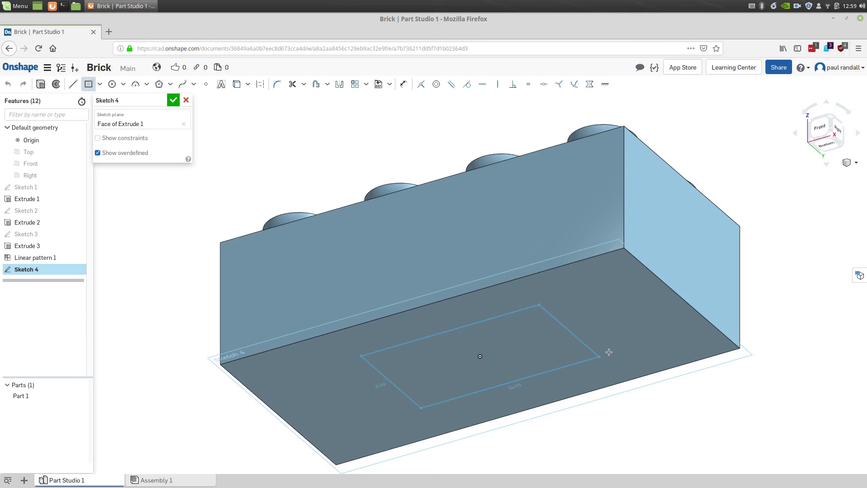
click(679, 348)
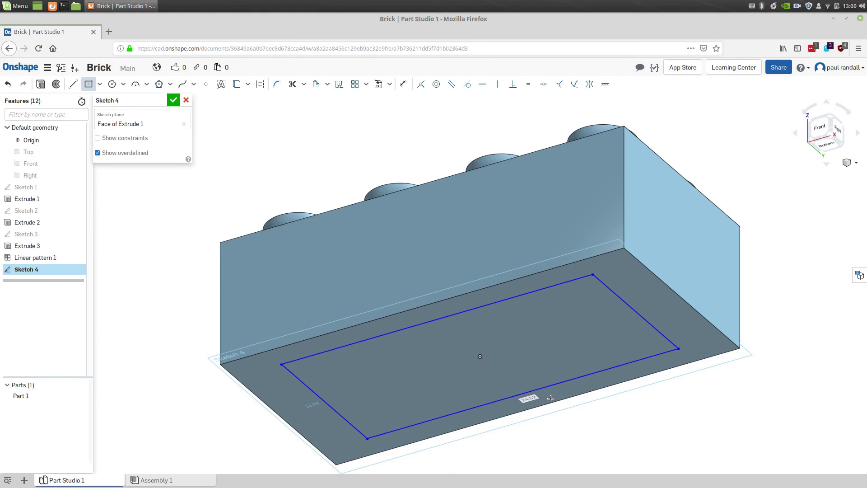
text(28)
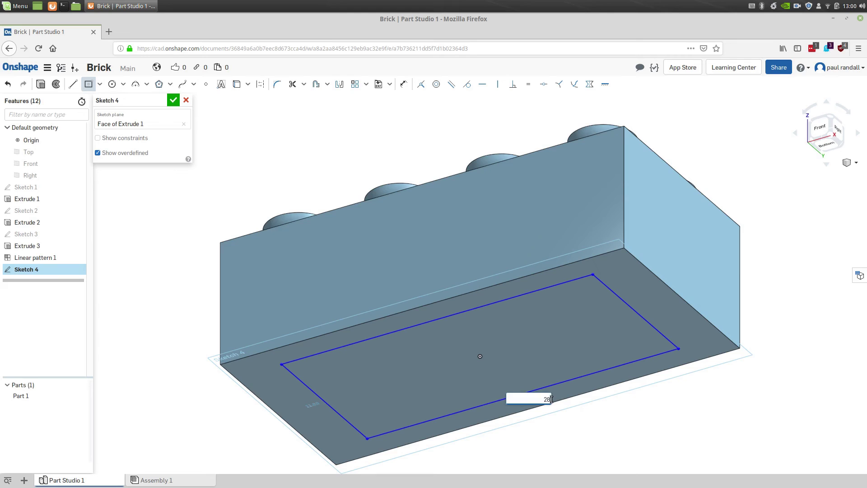
text(.9)
key(Return)
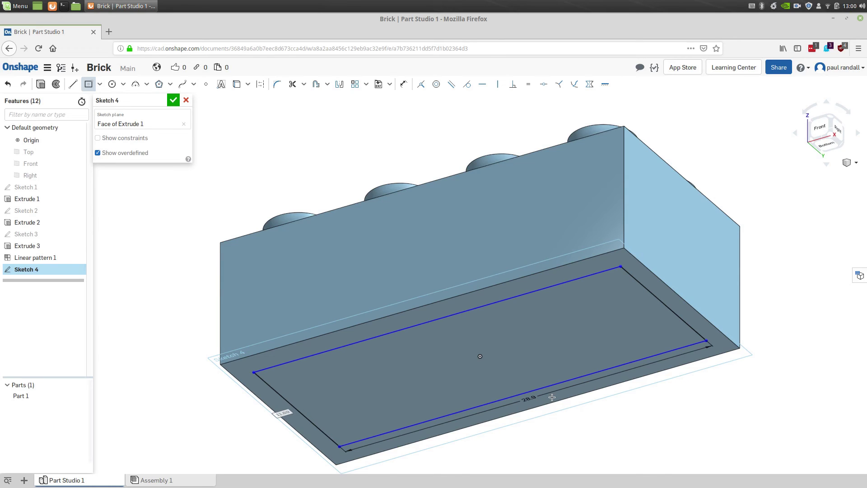
double_click(284, 413)
text(1)
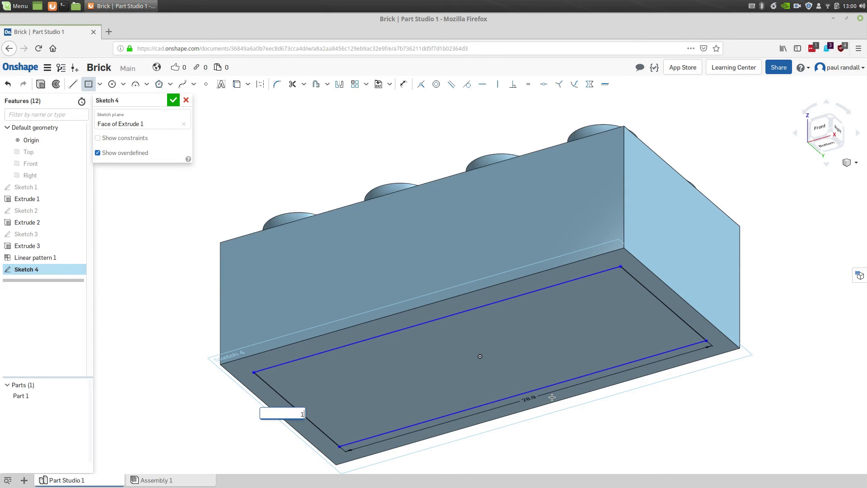
text(2.9)
key(Return)
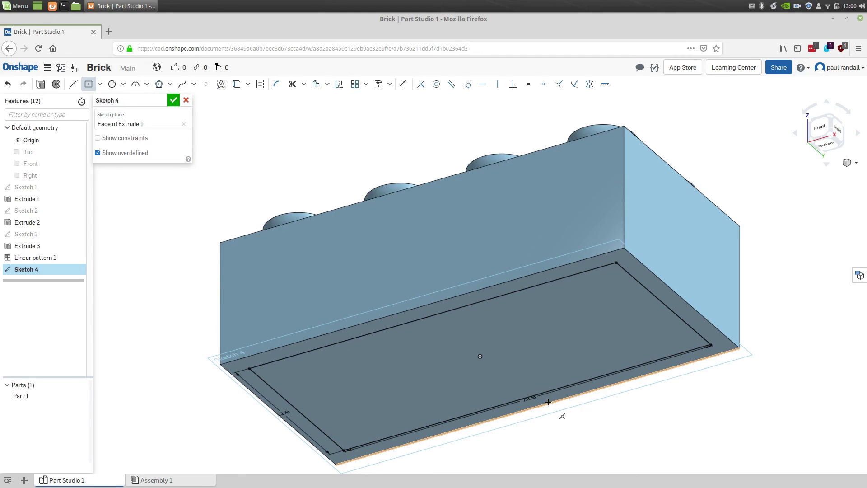
click(174, 101)
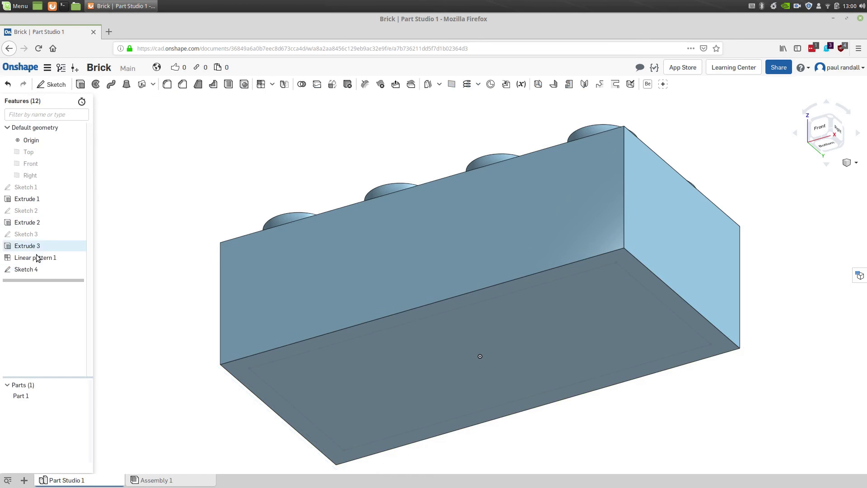
- Extrude Sketch 4 with Remove, 8.6 mm deep into the brick's underside
click(36, 270)
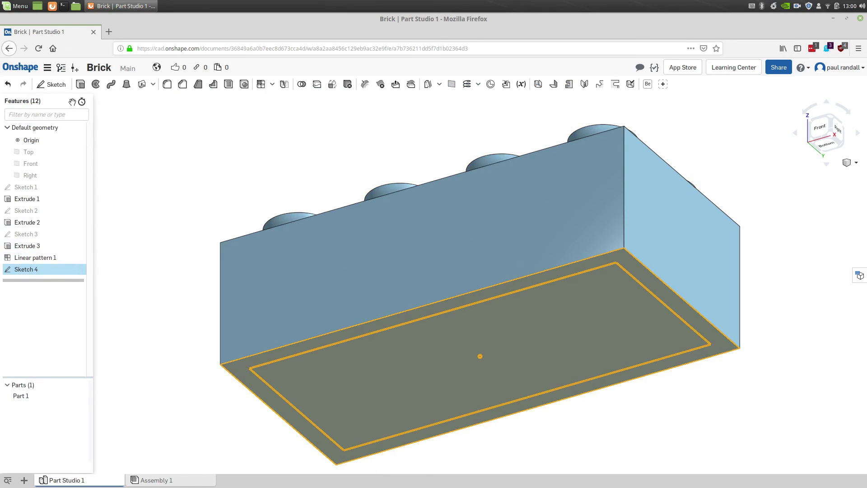
click(82, 85)
click(152, 126)
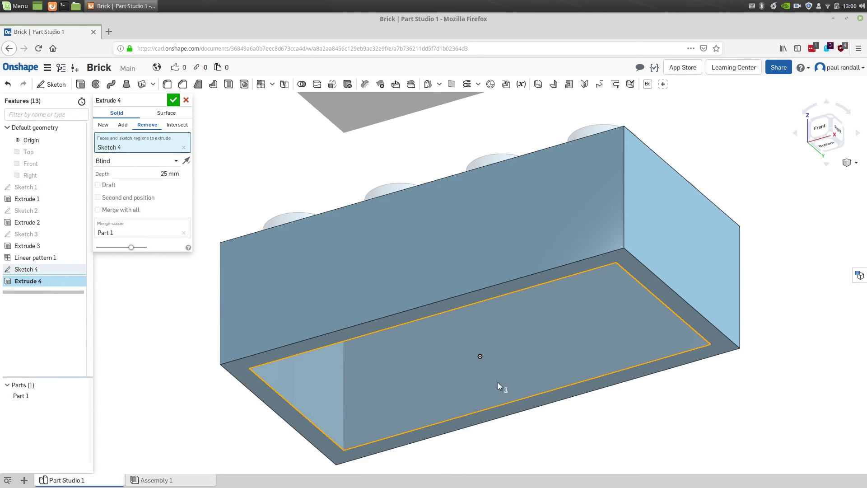
mouse_move(441, 397)
right_down()
mouse_move(454, 339)
mouse_move(441, 405)
right_up()
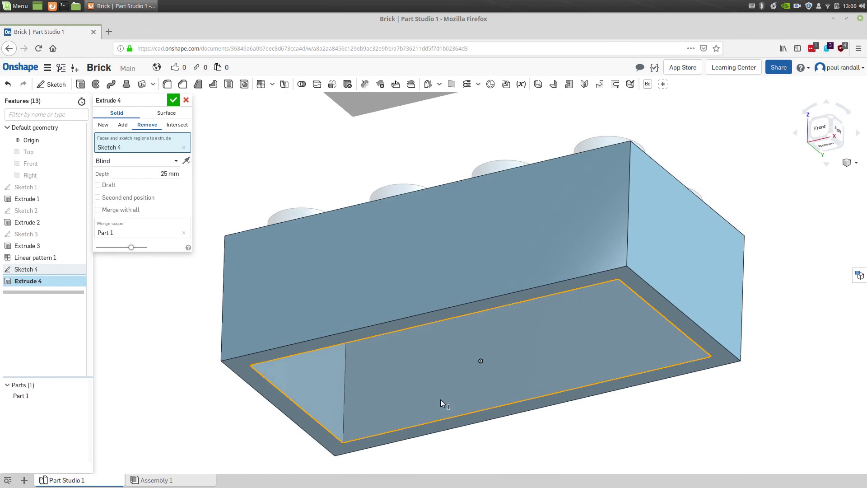
click(161, 175)
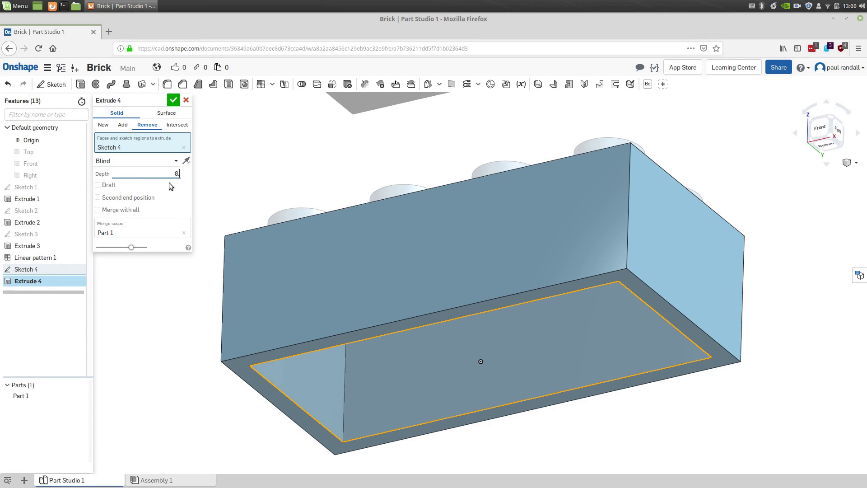
text(8.6)
key(Return)
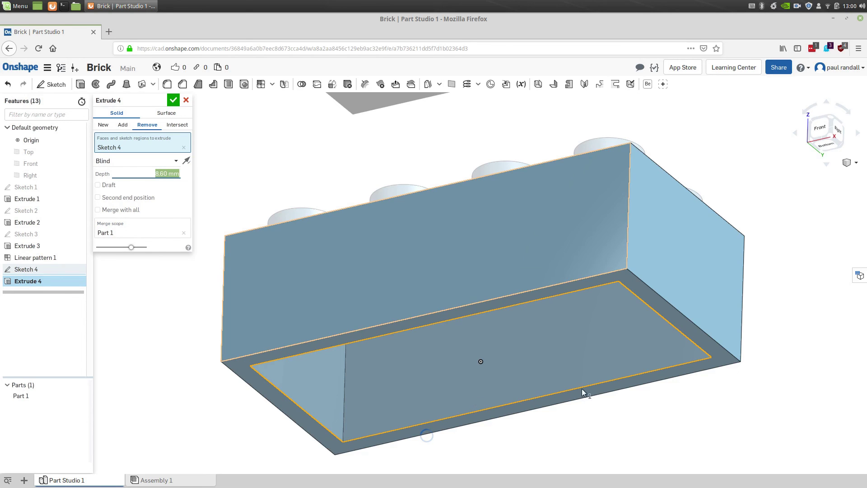
key(n)
right_drag(581, 392, 606, 464)
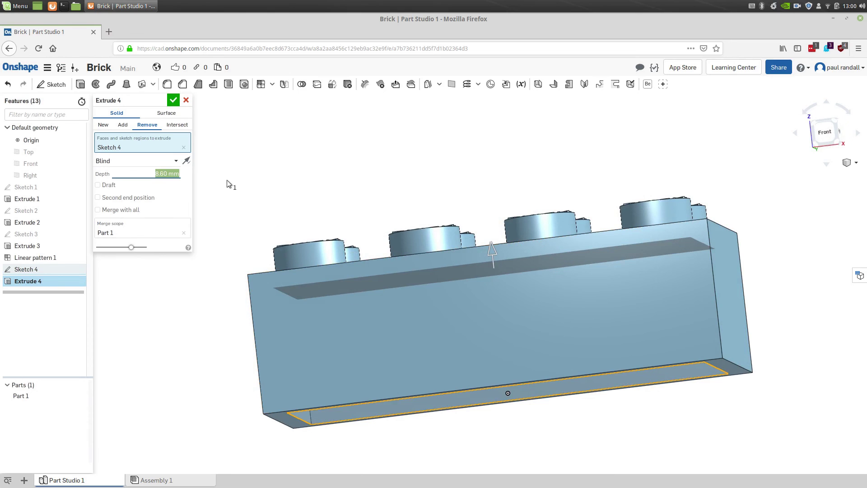
click(174, 101)
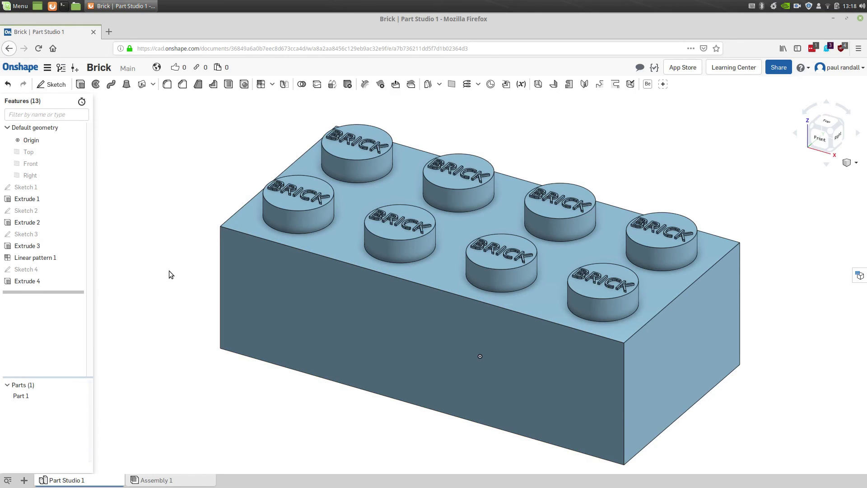
- Start Sketch 5 on the Top plane, viewing the brick's hollow underside
click(57, 85)
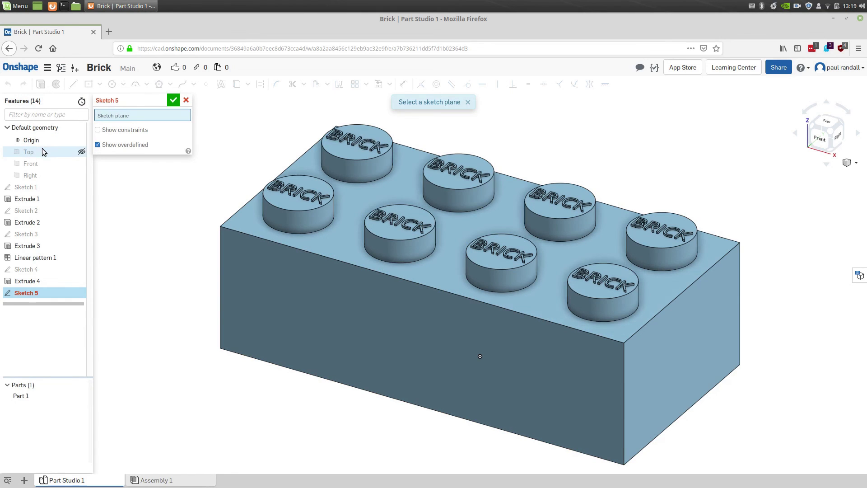
click(42, 149)
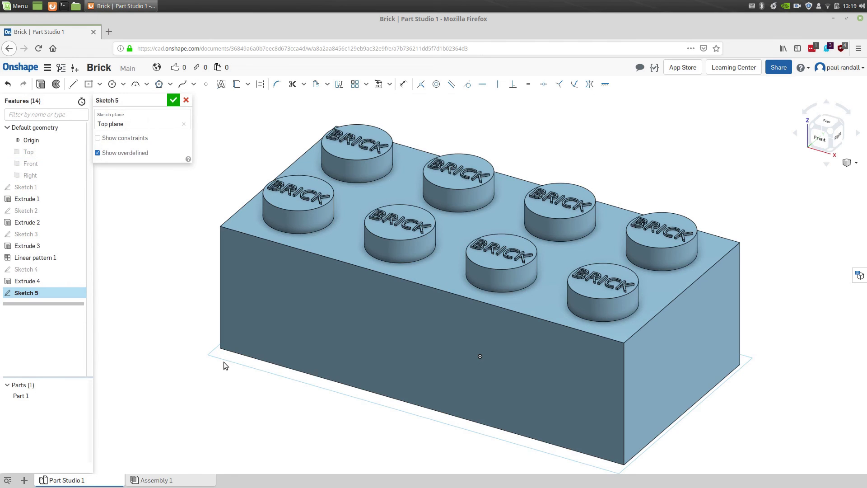
click(833, 155)
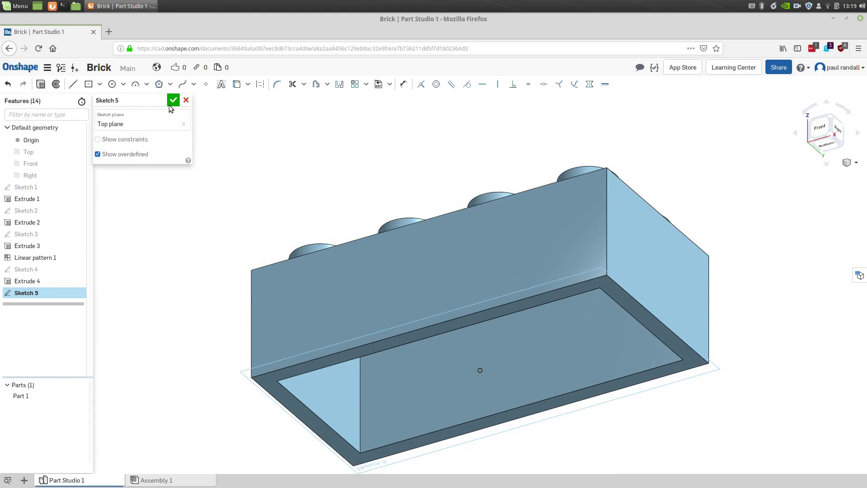
- Draw two concentric circles on the underside, Ø6.5 and Ø4.8
click(112, 84)
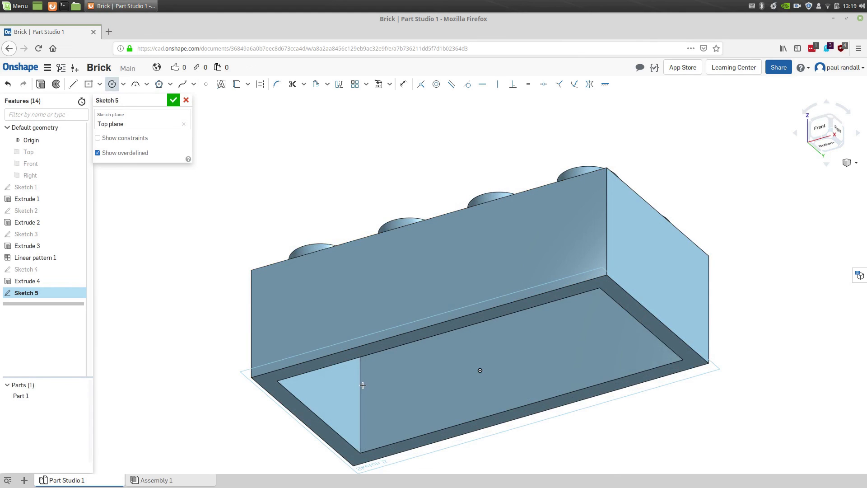
click(362, 385)
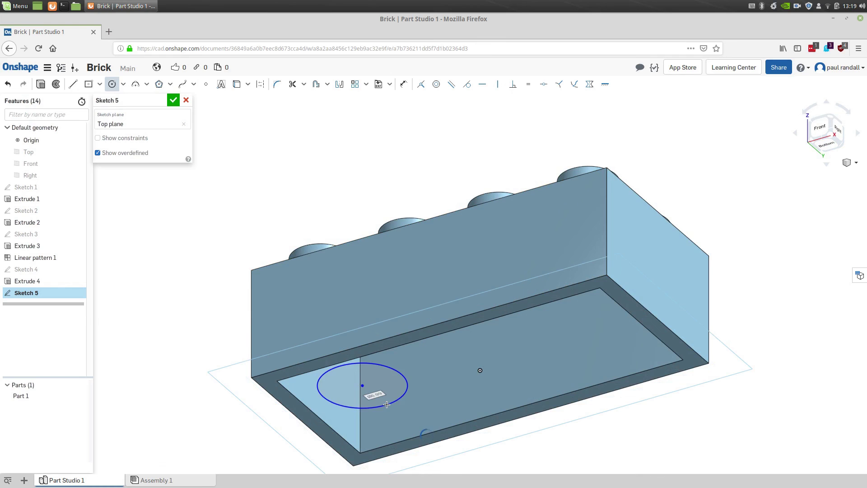
scroll(378, 397, up, 4)
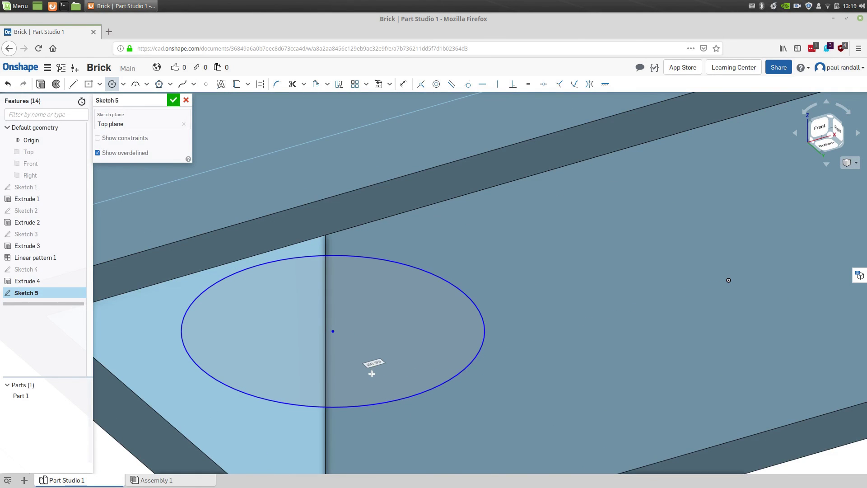
text(6.5)
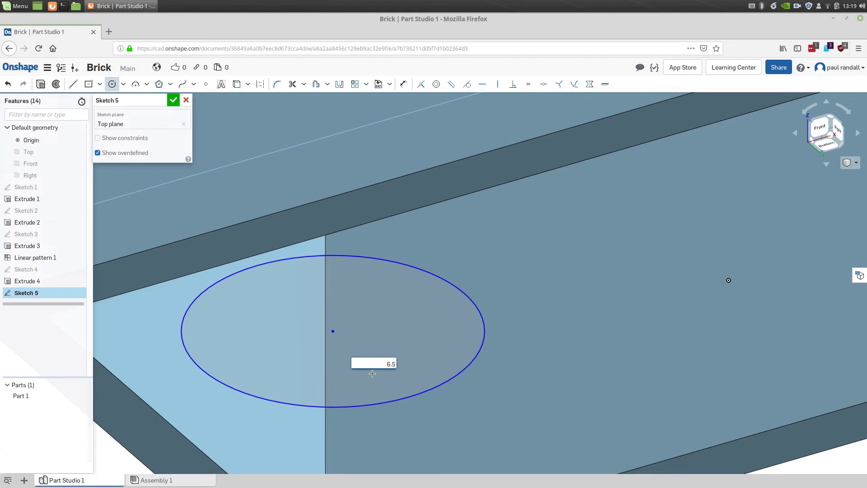
key(Return)
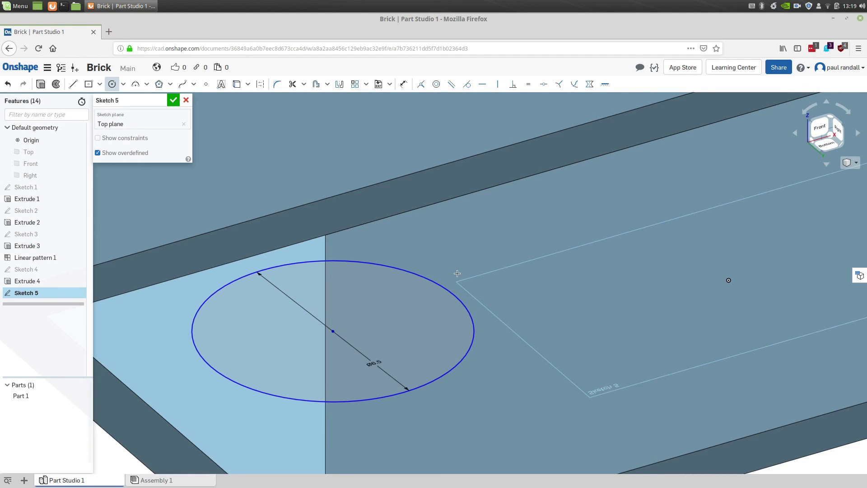
key(n)
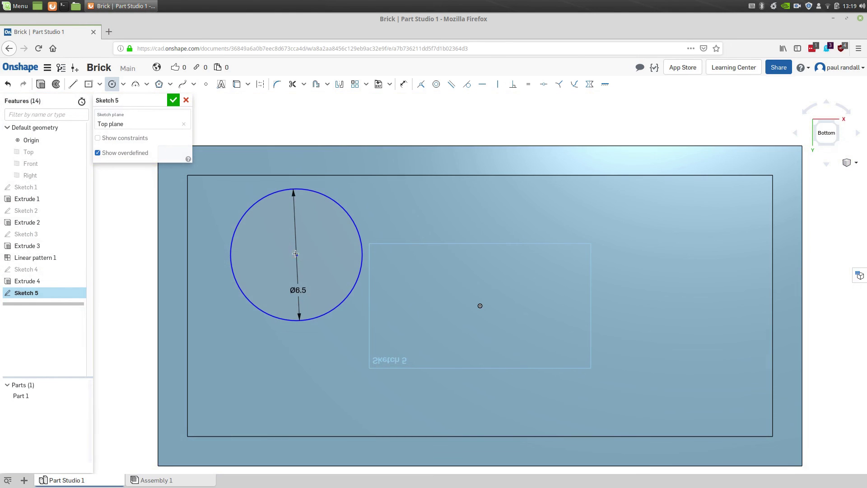
click(334, 283)
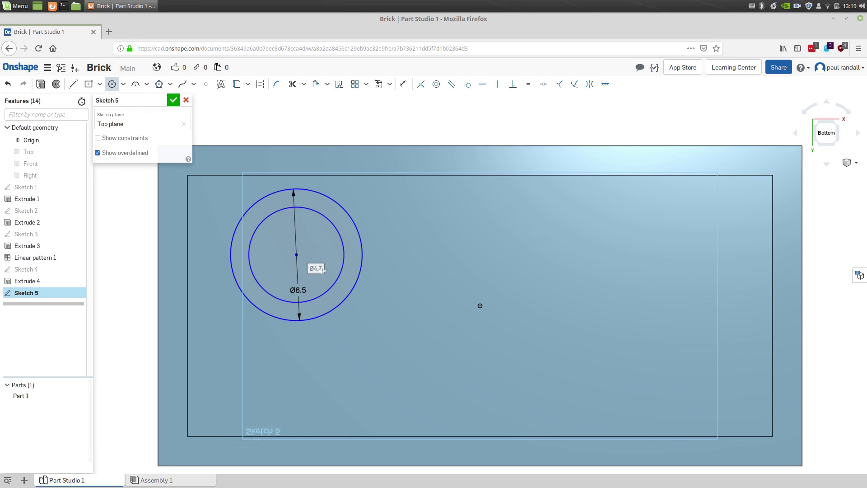
double_click(316, 269)
text(4.)
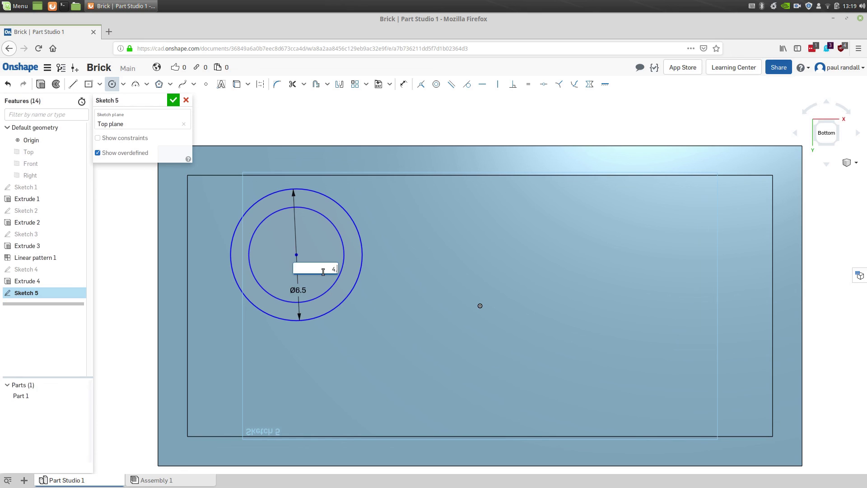
text(8)
key(Return)
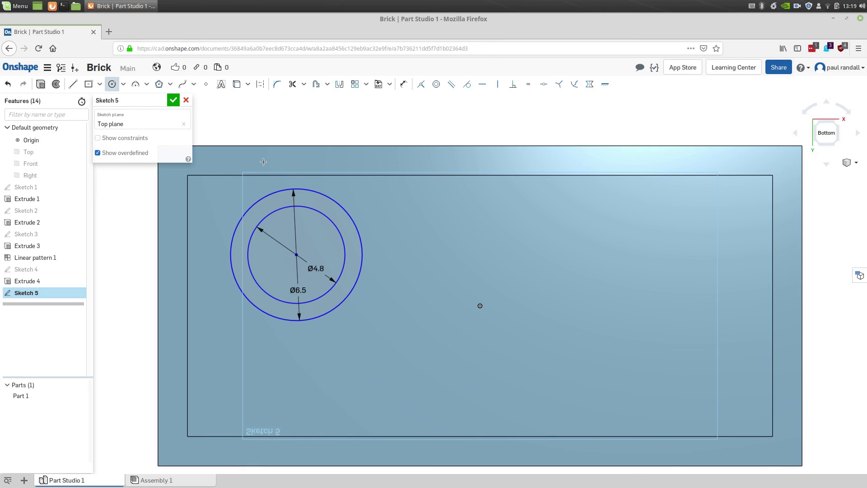
- Dimension the circles' centre 6.45 mm from the underside's left edge
click(403, 85)
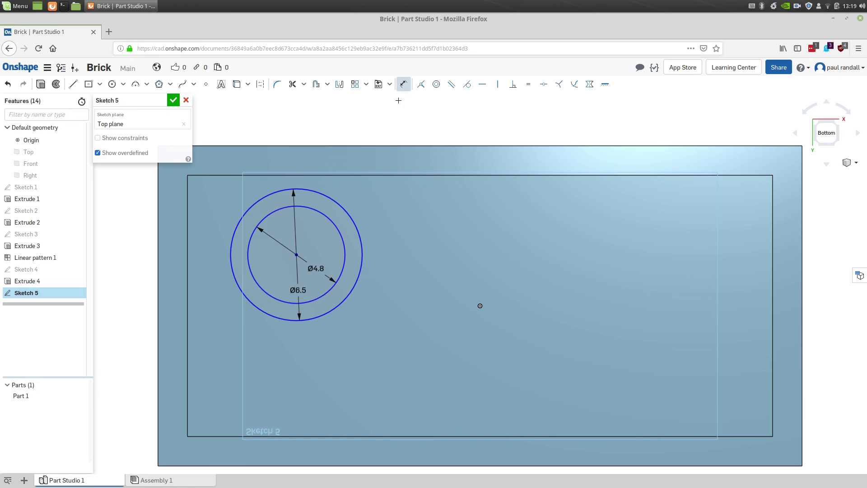
click(187, 291)
click(296, 254)
click(247, 357)
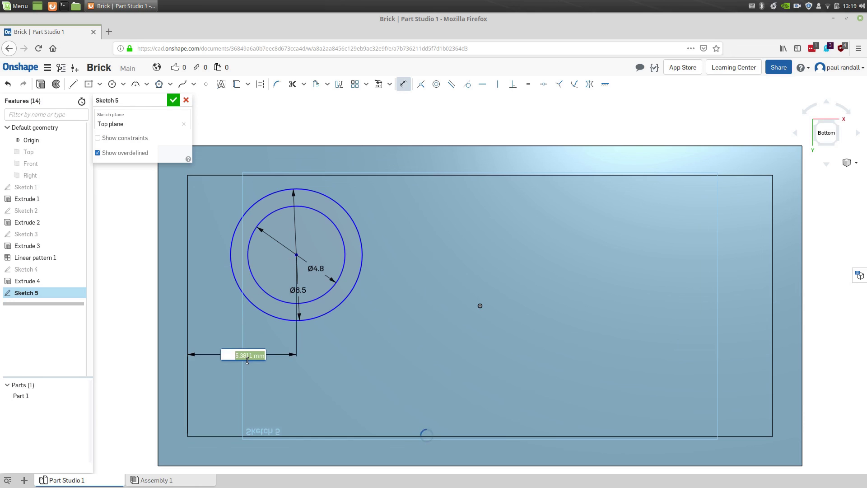
text(6.45)
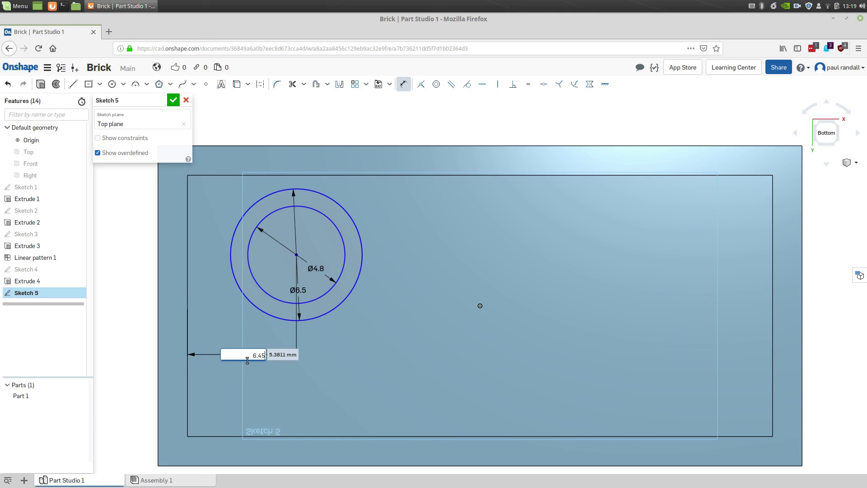
key(Return)
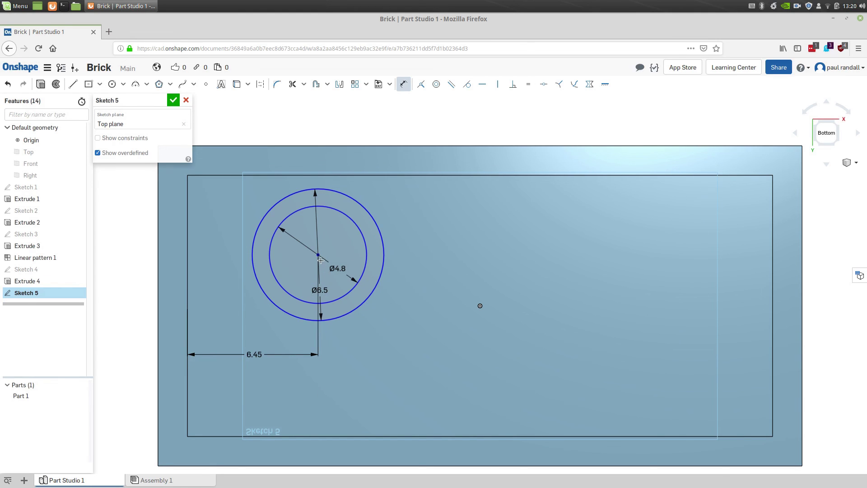
- Dimension the centre 6.45 mm from the bottom edge and close Sketch 5
click(319, 256)
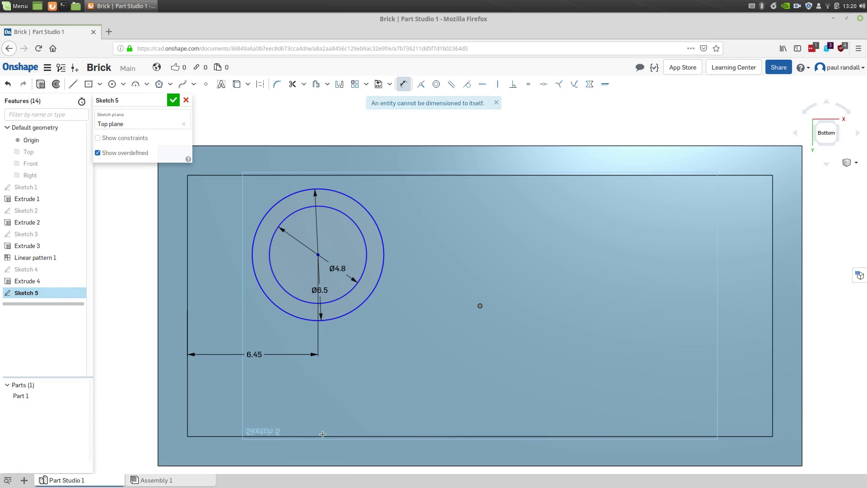
click(323, 435)
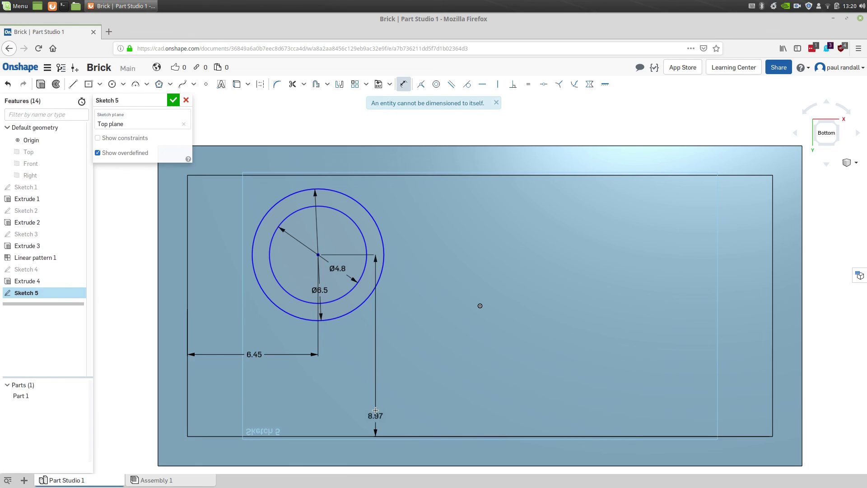
click(375, 410)
text(6.4)
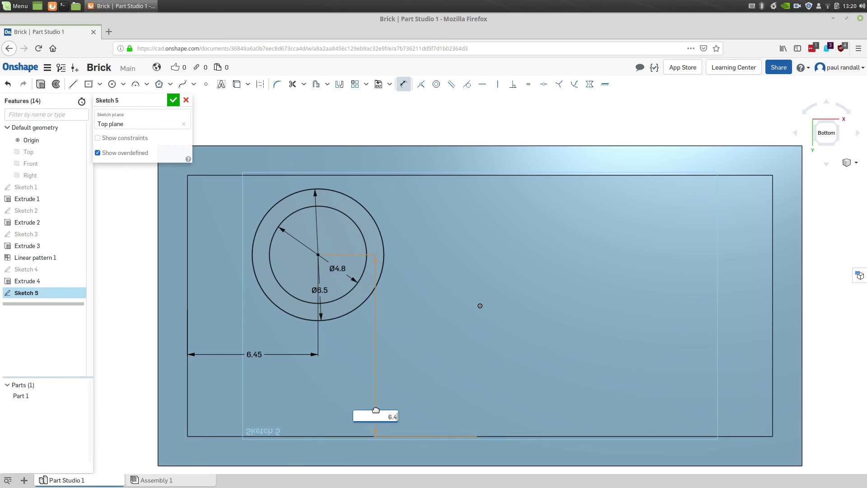
text(5)
key(Return)
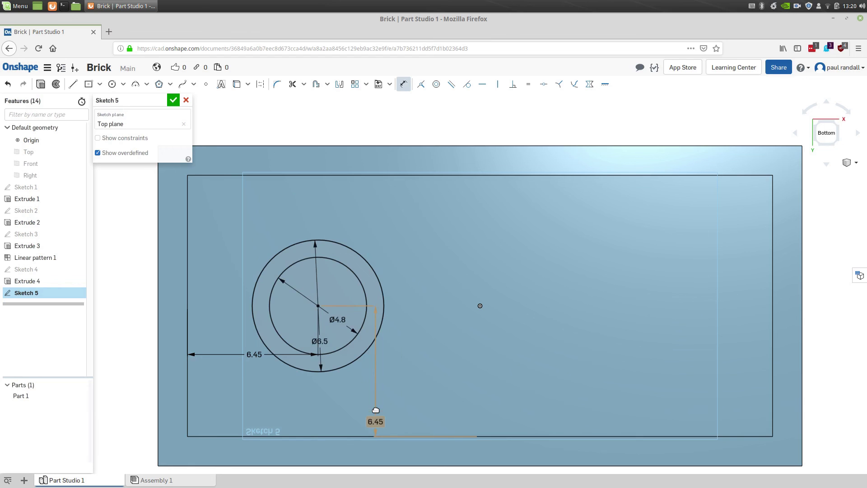
click(174, 101)
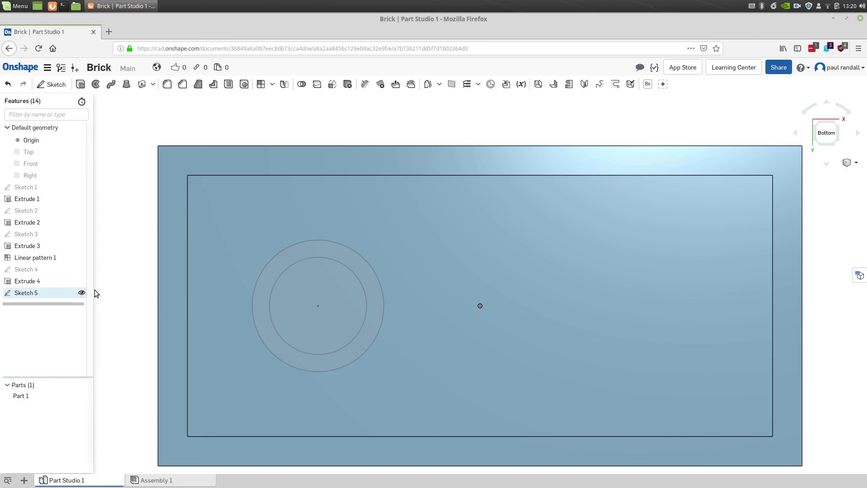
click(835, 126)
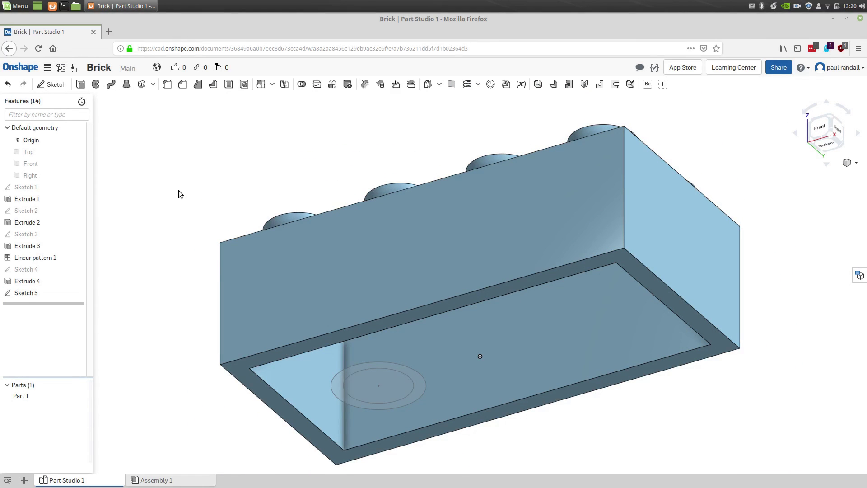
- Extrude the Sketch 5 ring as an added tube leg, ending Up to next, as Extrude 5
click(53, 292)
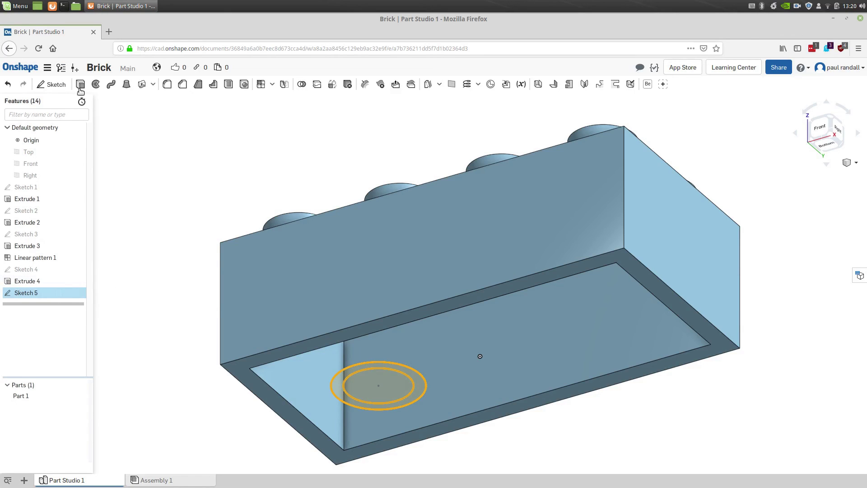
click(80, 85)
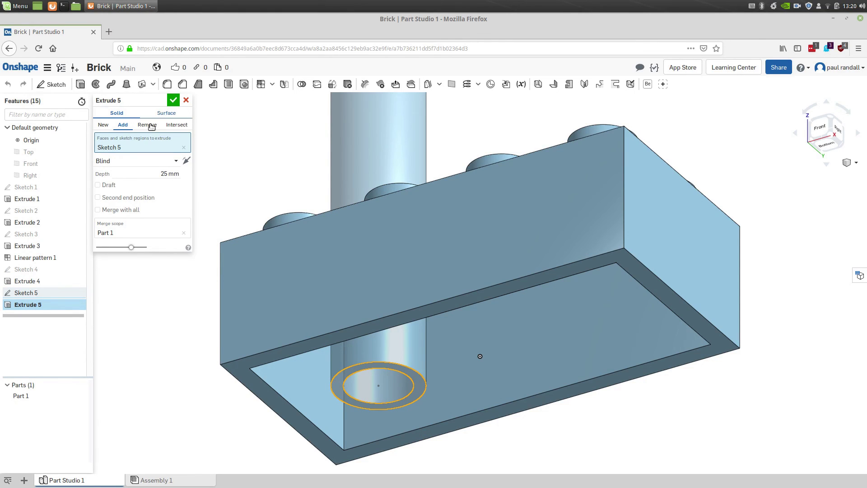
click(130, 165)
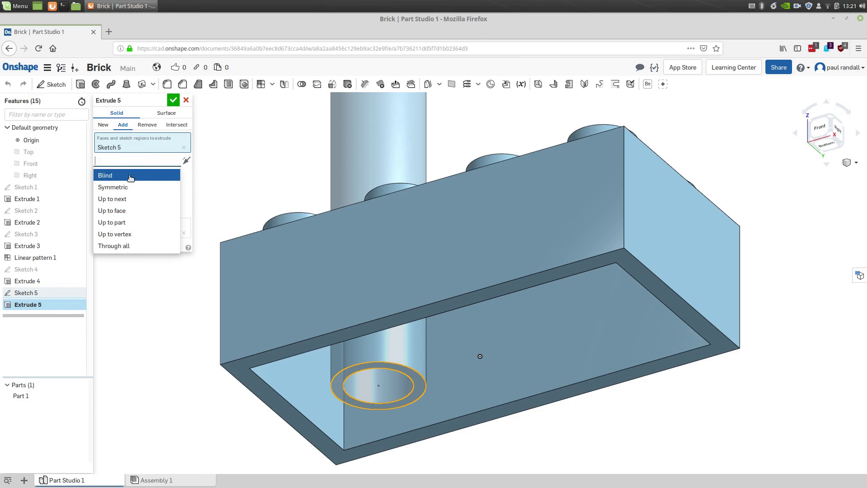
click(126, 200)
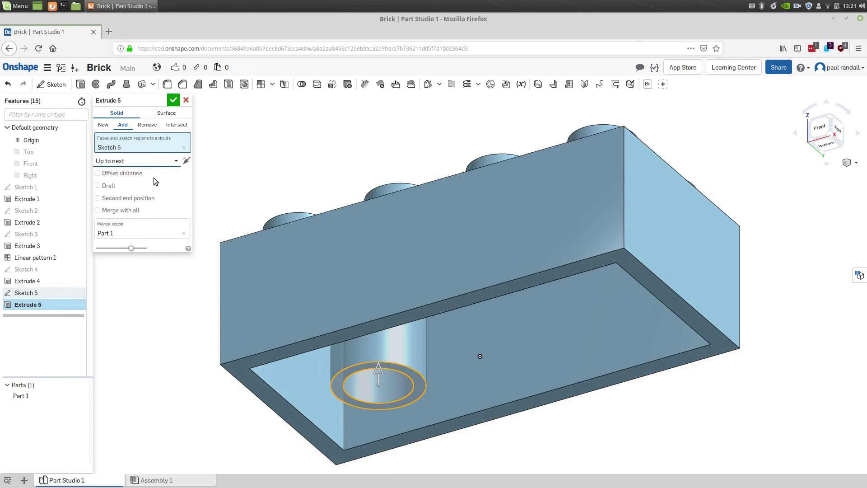
click(173, 100)
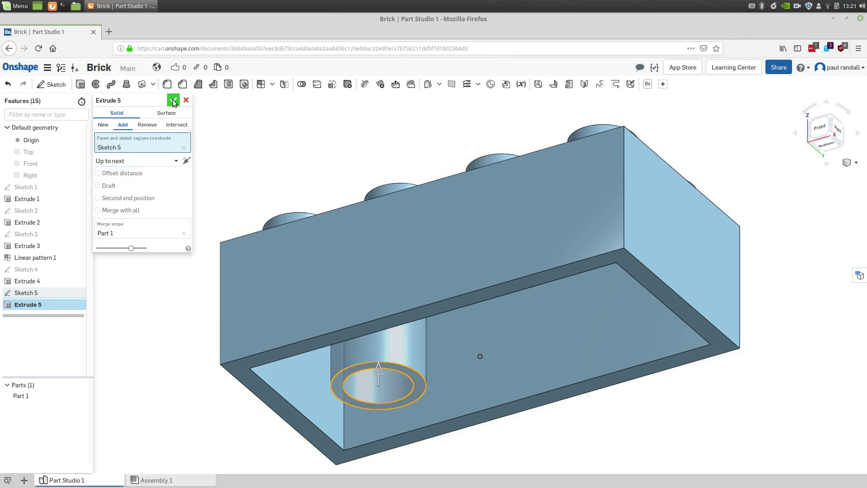